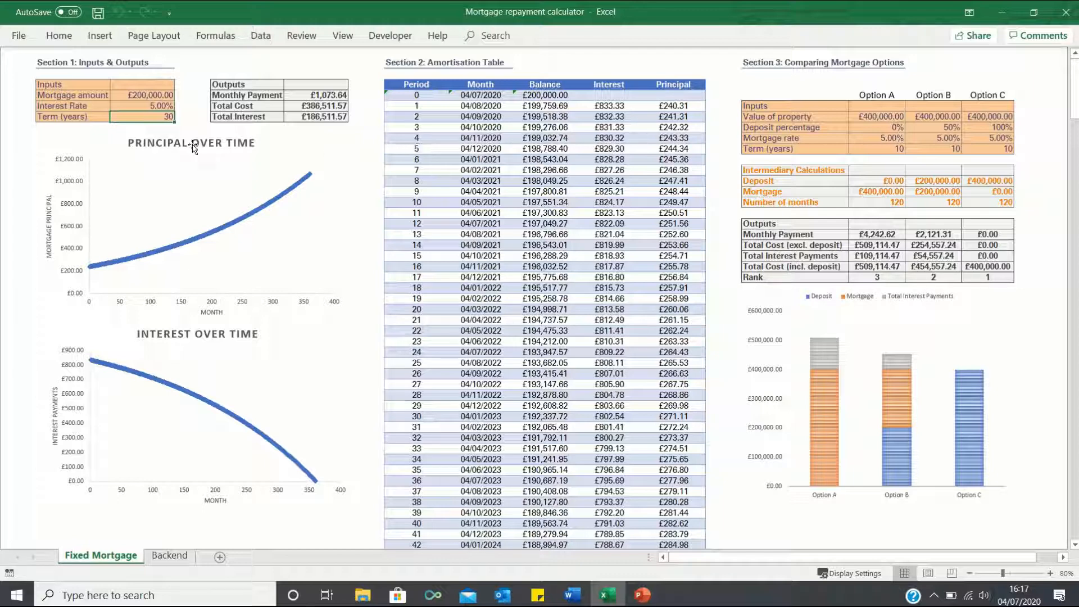
Step: Set the term in the finished calculator's Inputs table to 2 years
{"action": "key", "text": "BackSpace"}
{"action": "type", "text": "2"}
{"action": "key", "text": "Return"}
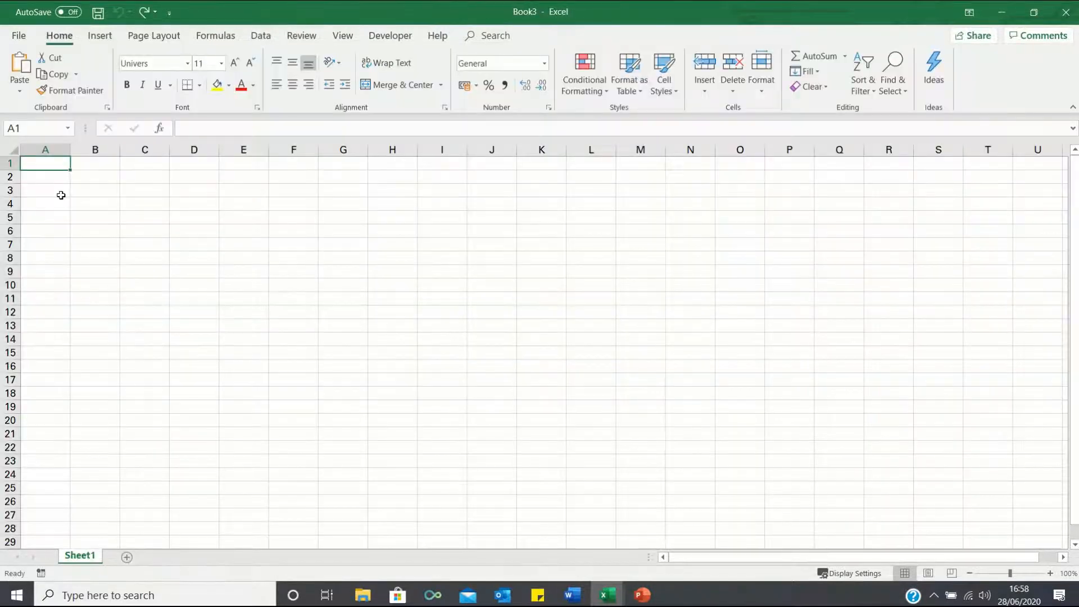
Step: Enter the section heading "Section 1: Inputs & Outputs" in cell B2 of the blank sheet
{"action": "key", "text": "Right"}
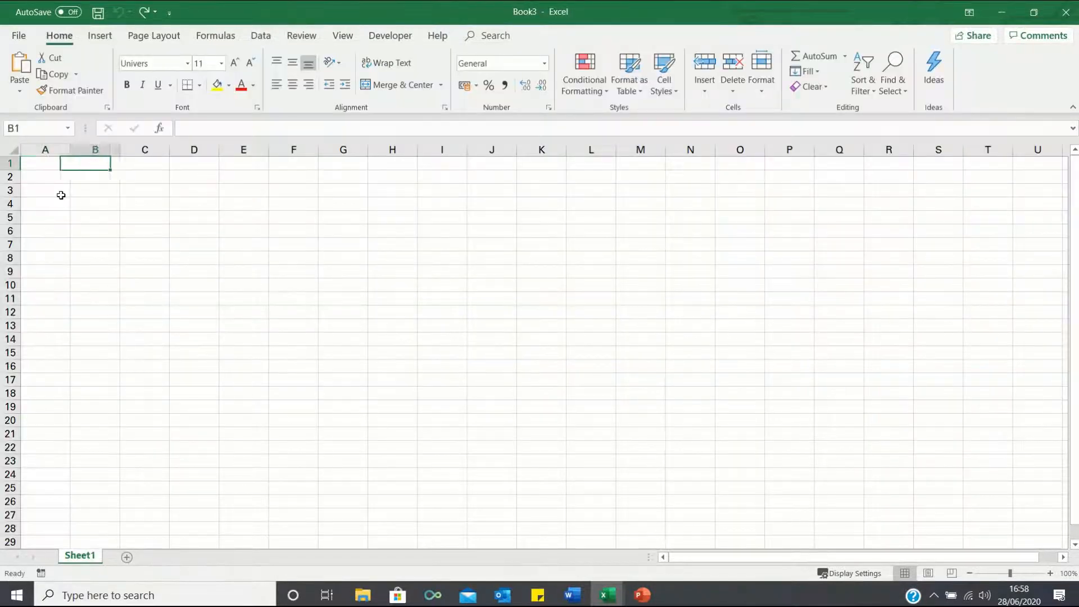
{"action": "key", "text": "Down"}
{"action": "type", "text": "Sect"}
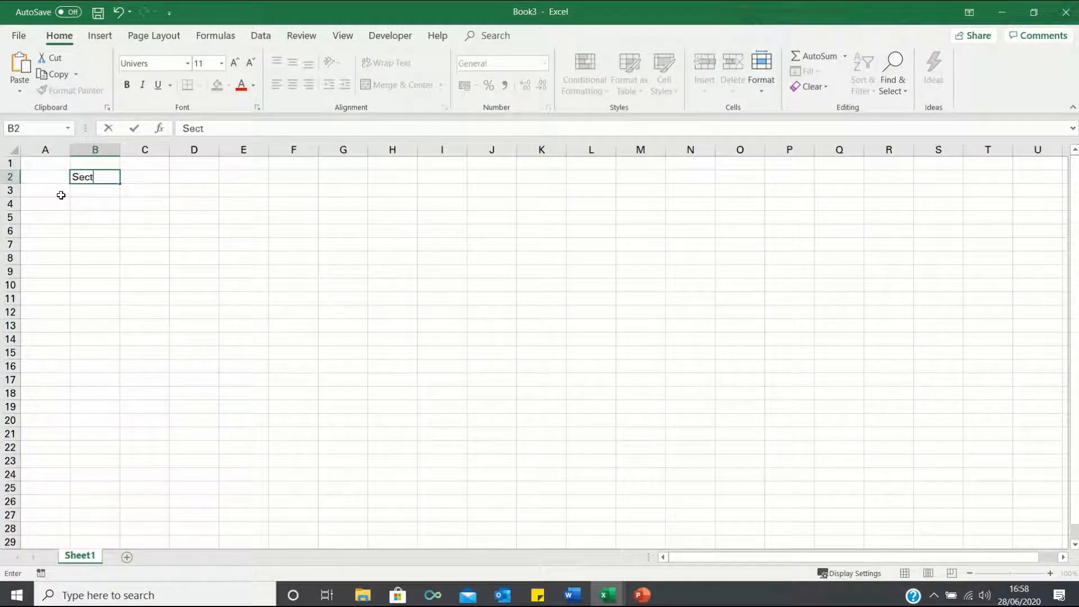
{"action": "type", "text": "ion 1: Inputs & Outputs"}
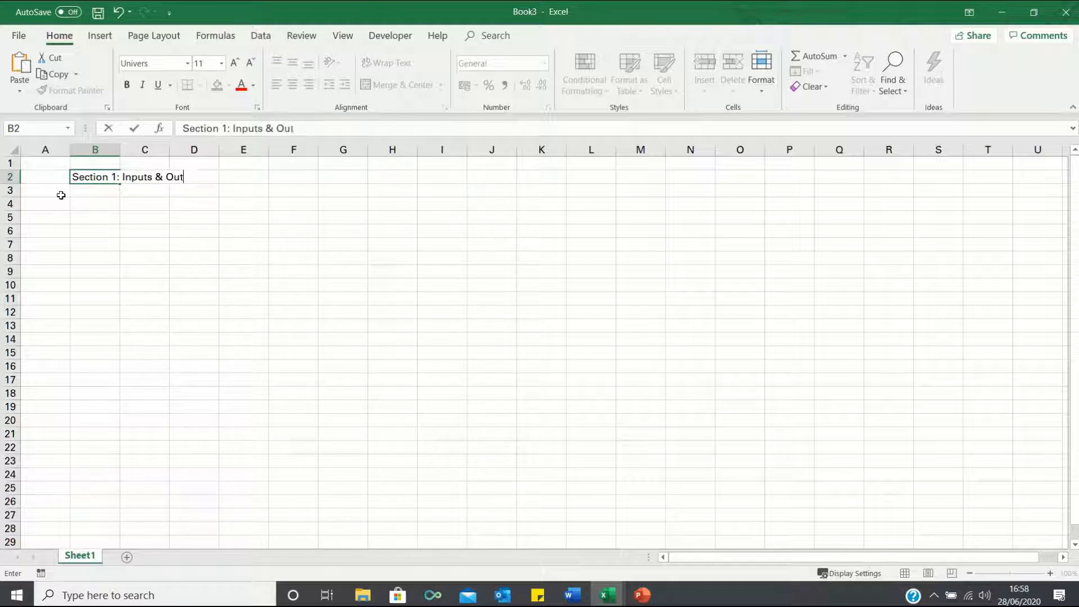
{"action": "key", "text": "Return"}
Step: Enter the labels "Inputs", "Mortgage amount", "Interest Rate" and "Term (years)" in cells B4 to B7
{"action": "key", "text": "Return"}
{"action": "type", "text": "Inp"}
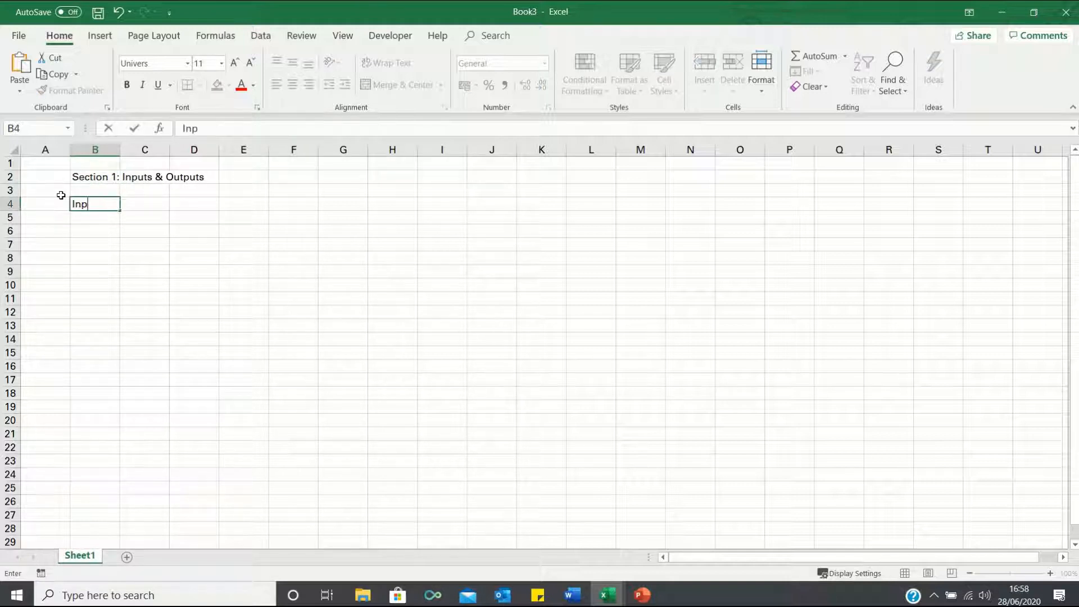
{"action": "type", "text": "uts"}
{"action": "key", "text": "Return"}
{"action": "type", "text": "Mortgage am"}
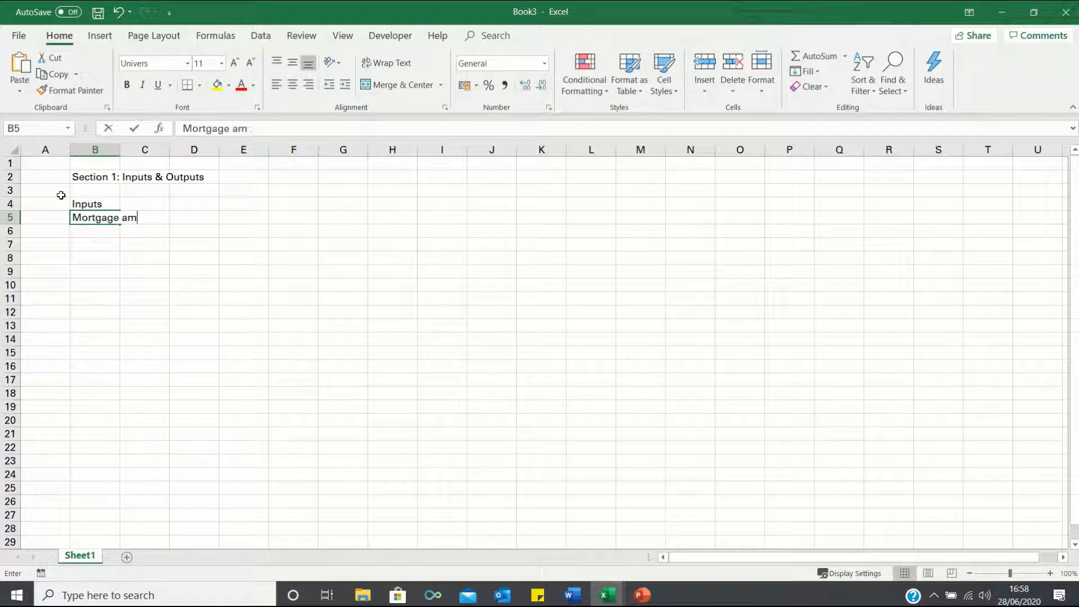
{"action": "type", "text": "ount"}
{"action": "key", "text": "Return"}
{"action": "type", "text": "Intere"}
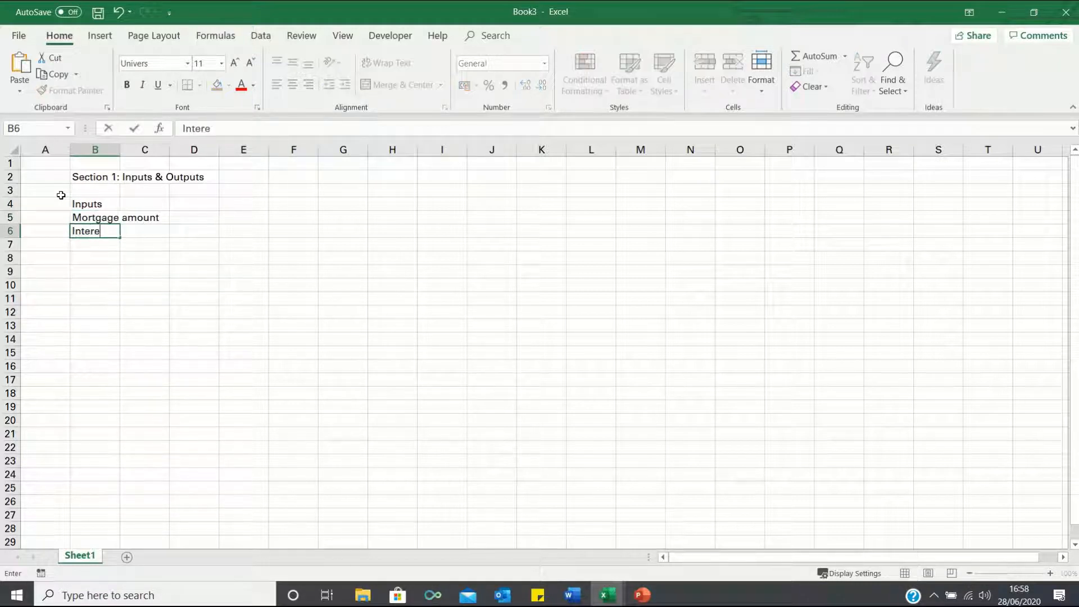
{"action": "type", "text": "st Rate"}
{"action": "key", "text": "Return"}
{"action": "type", "text": "Term"}
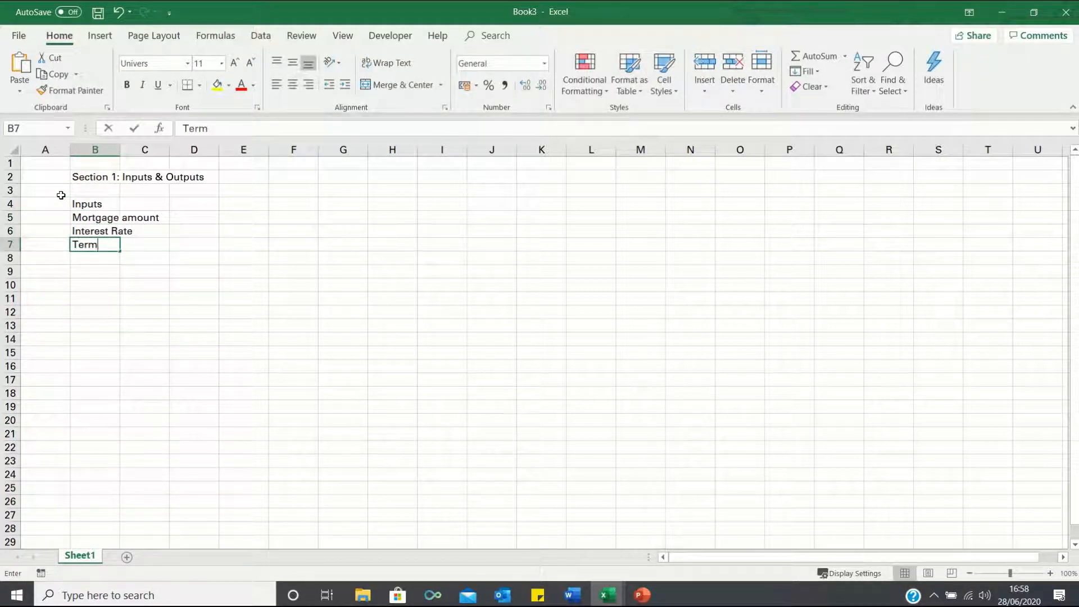
{"action": "type", "text": " (years)"}
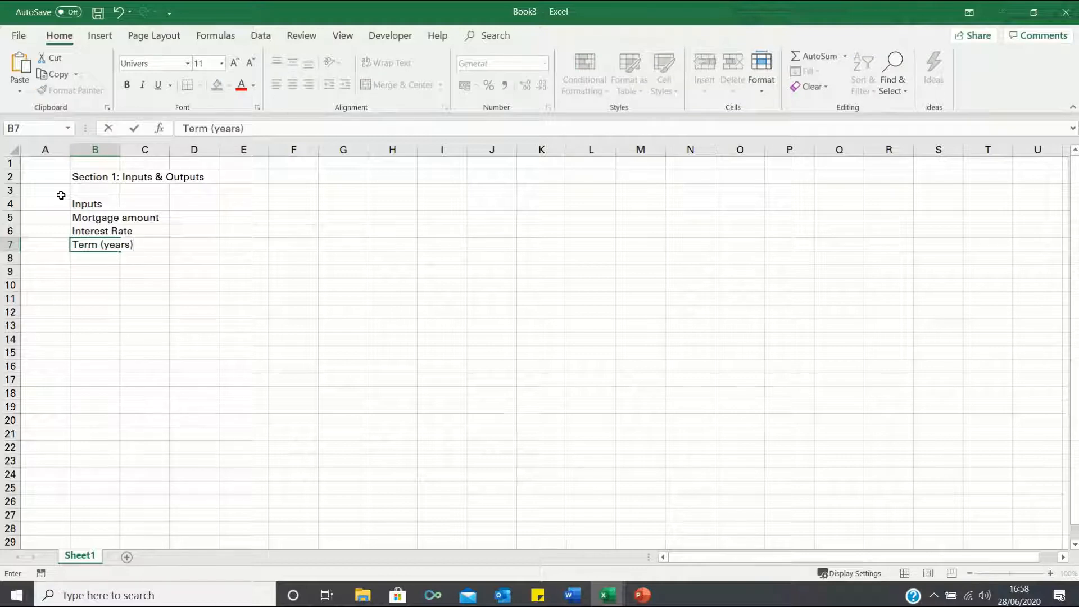
Step: AutoFit column B to the width of the "Mortgage amount" label
{"action": "key", "text": "Up"}
{"action": "key", "text": "Up"}
{"action": "key", "text": "alt+o"}
{"action": "key", "text": "c"}
{"action": "key", "text": "a"}
Step: Enter a mortgage amount of 200,000 in C5 and format it as currency
{"action": "key", "text": "Right"}
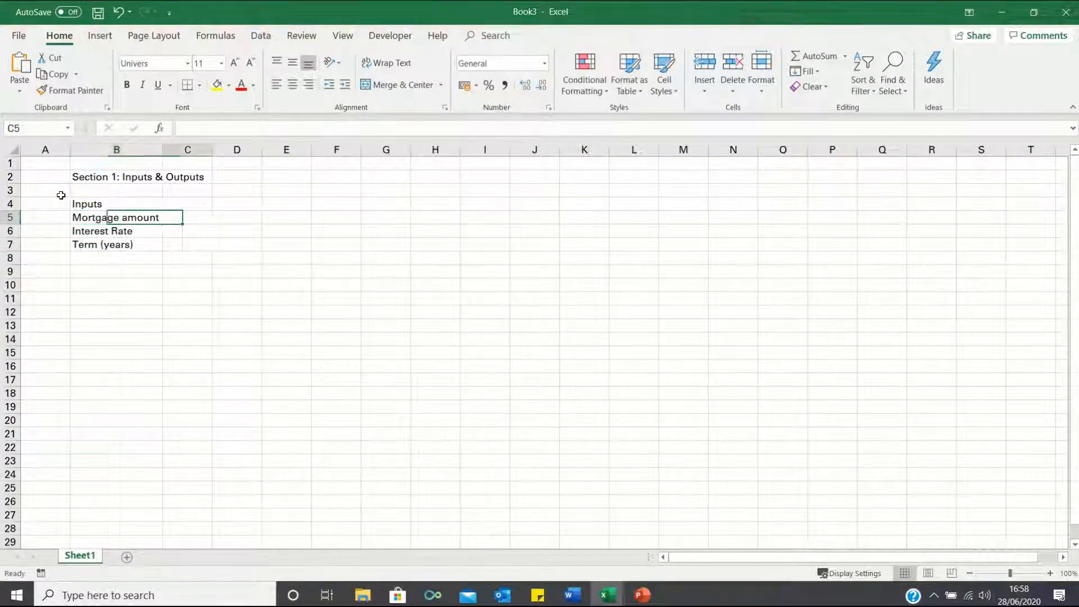
{"action": "type", "text": "200,000"}
{"action": "key", "text": "Return"}
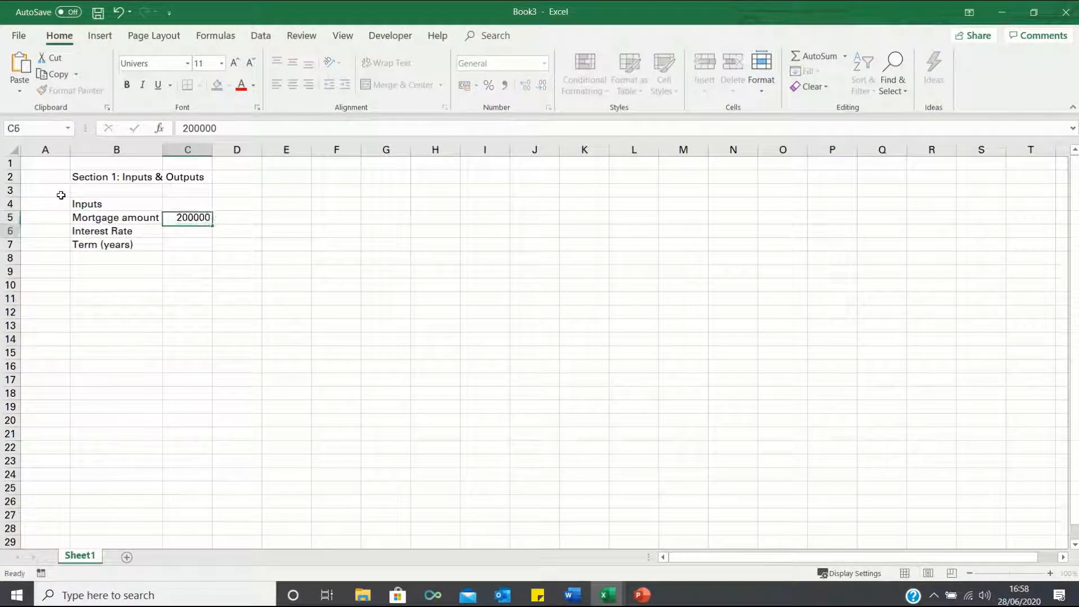
{"action": "key", "text": "Up"}
{"action": "key", "text": "ctrl+shift+4"}
{"action": "key", "text": "Return"}
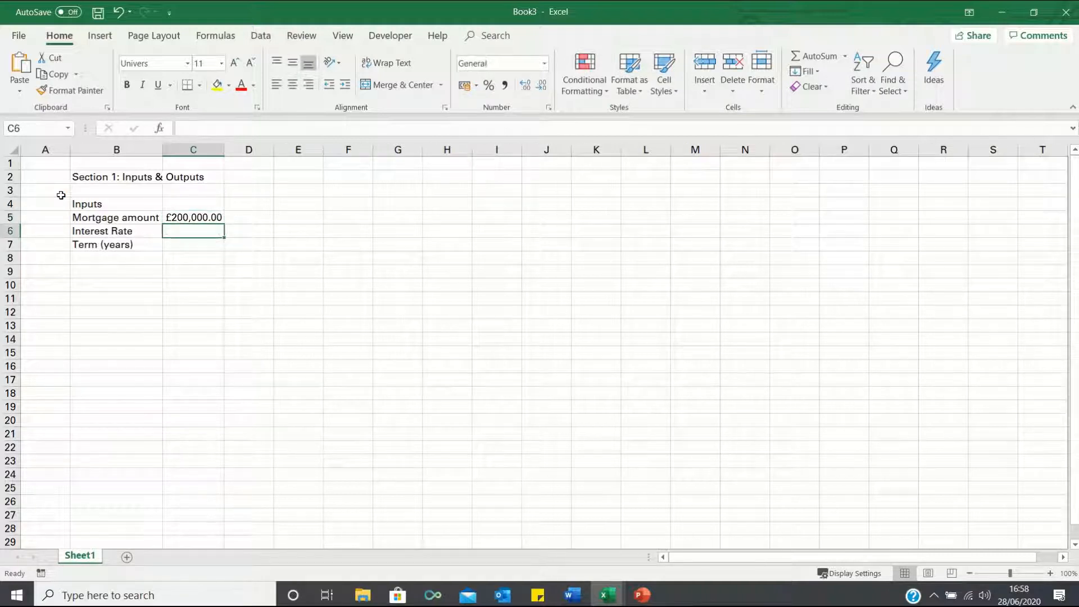
Step: Enter an interest rate of 5% in C6 and a term of 30 years in C7
{"action": "type", "text": "5%"}
{"action": "key", "text": "Return"}
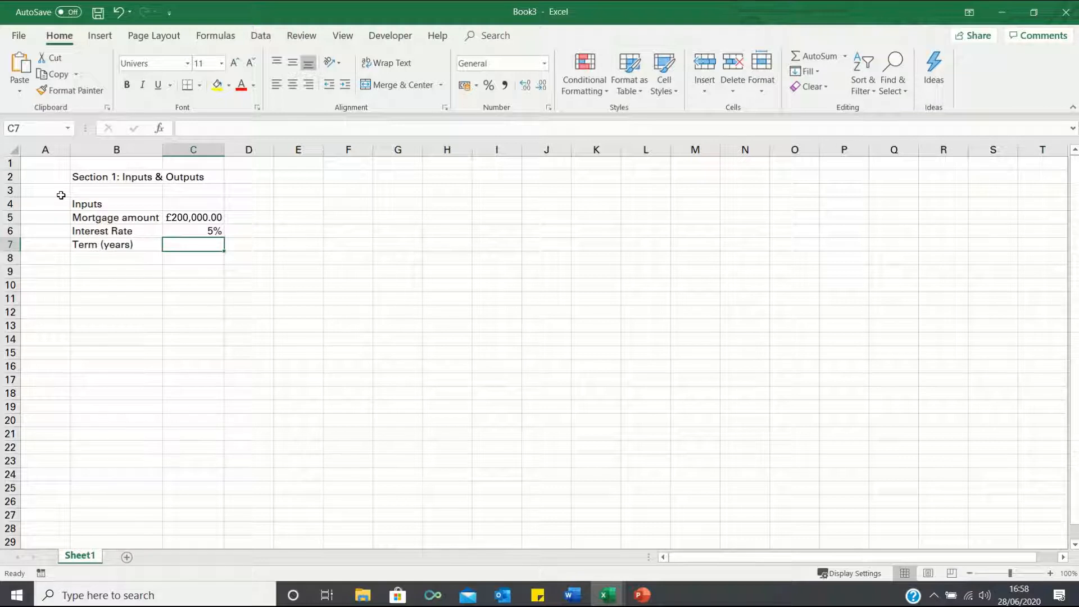
{"action": "type", "text": "30"}
{"action": "key", "text": "Return"}
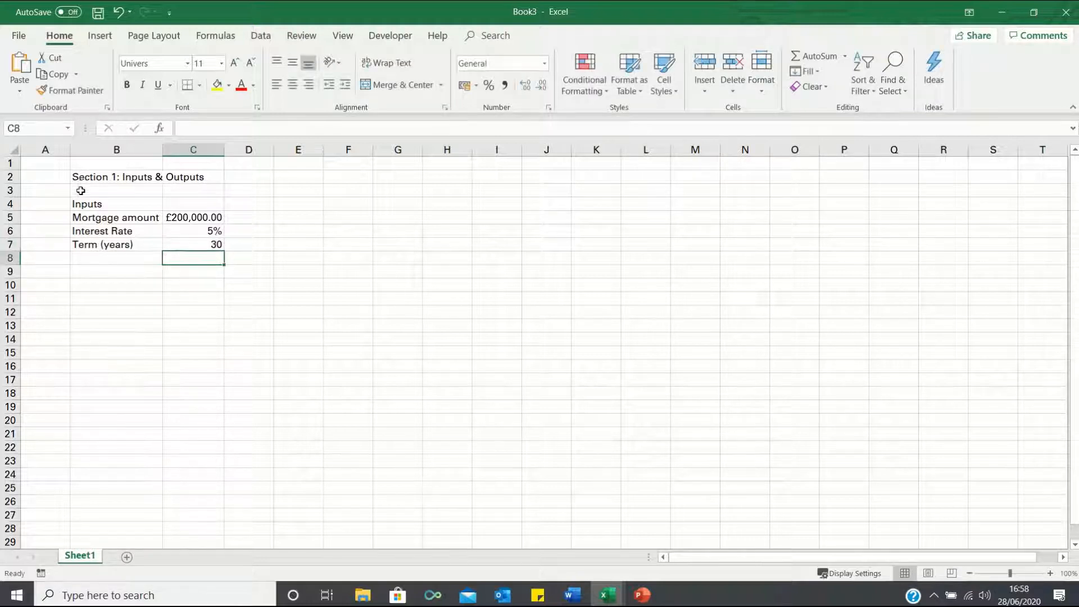
Step: Apply the Heading 3 cell style to the section heading in B2:C2
{"action": "left_click_drag", "start_coordinate": [82, 176], "coordinate": [180, 176]}
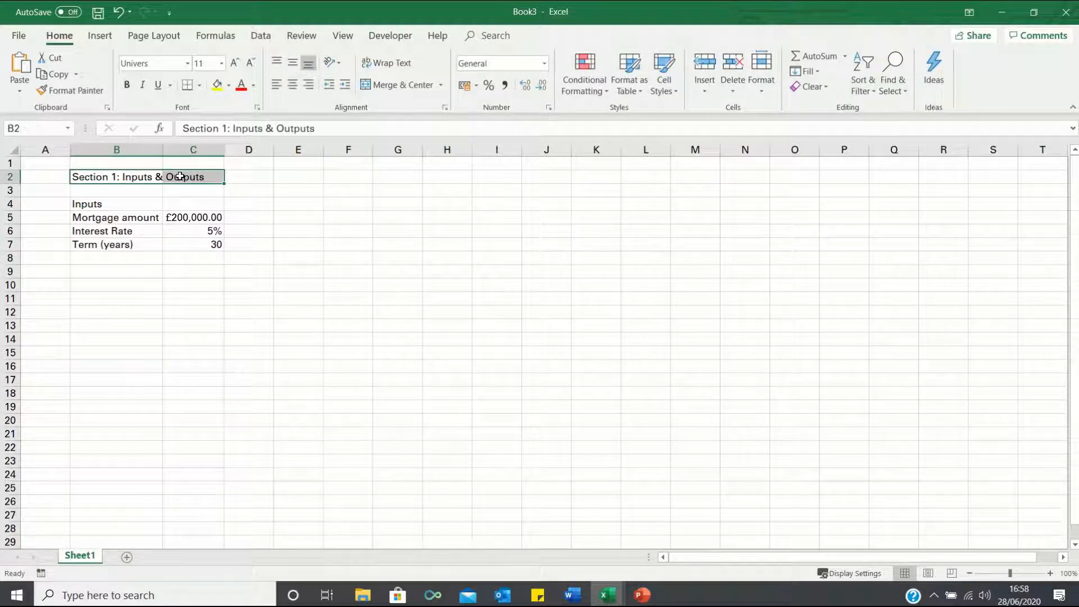
{"action": "key", "text": "alt+h"}
{"action": "key", "text": "j"}
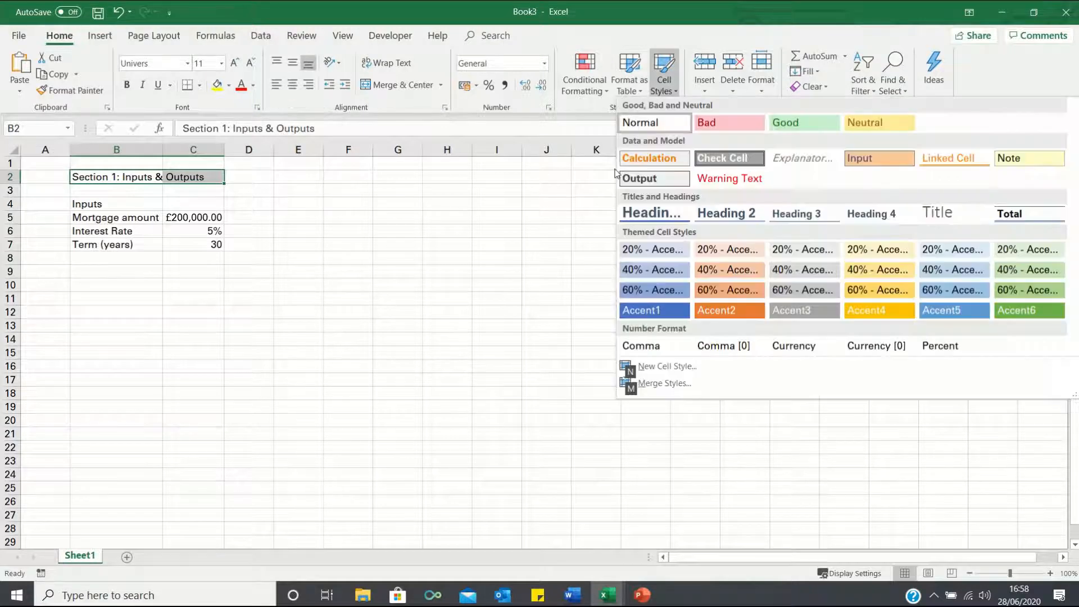
{"action": "left_click", "coordinate": [814, 212]}
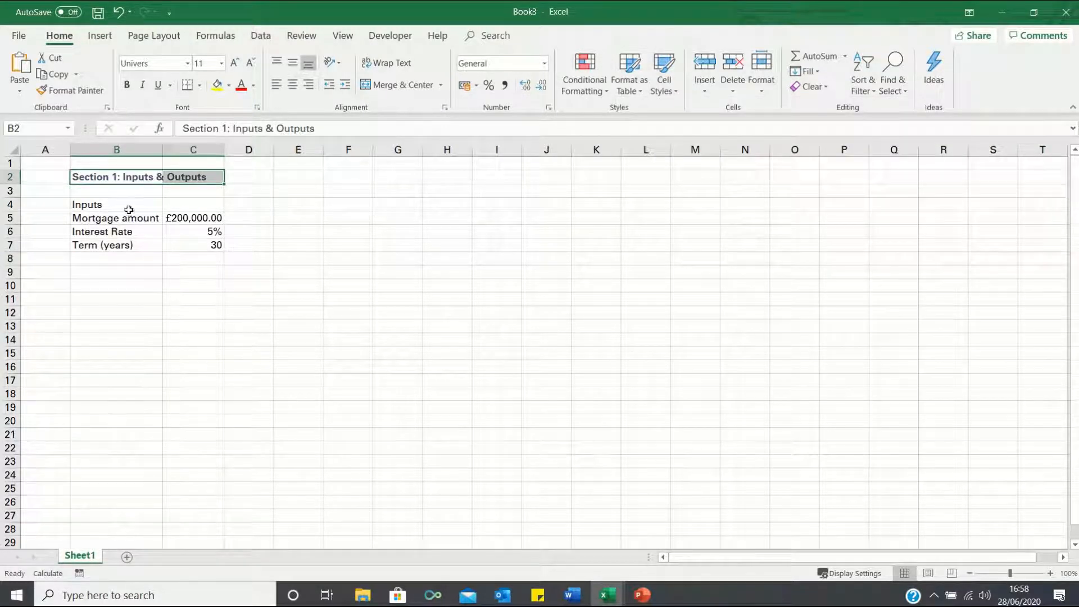
Step: Apply the Input cell style to the inputs table in B4:C7
{"action": "left_click_drag", "start_coordinate": [116, 202], "coordinate": [192, 245]}
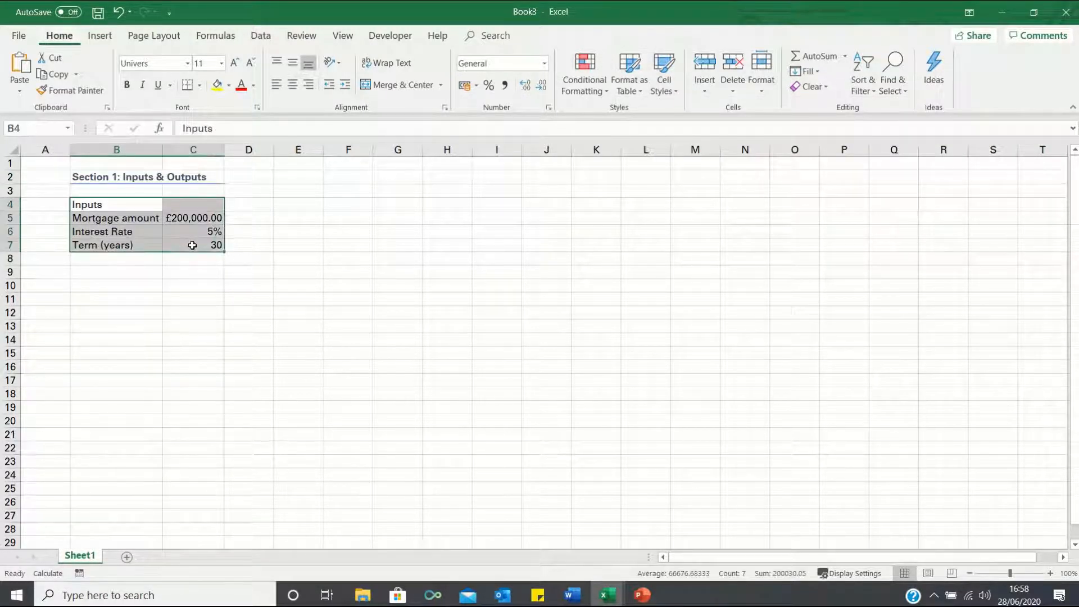
{"action": "key", "text": "alt+h"}
{"action": "key", "text": "j"}
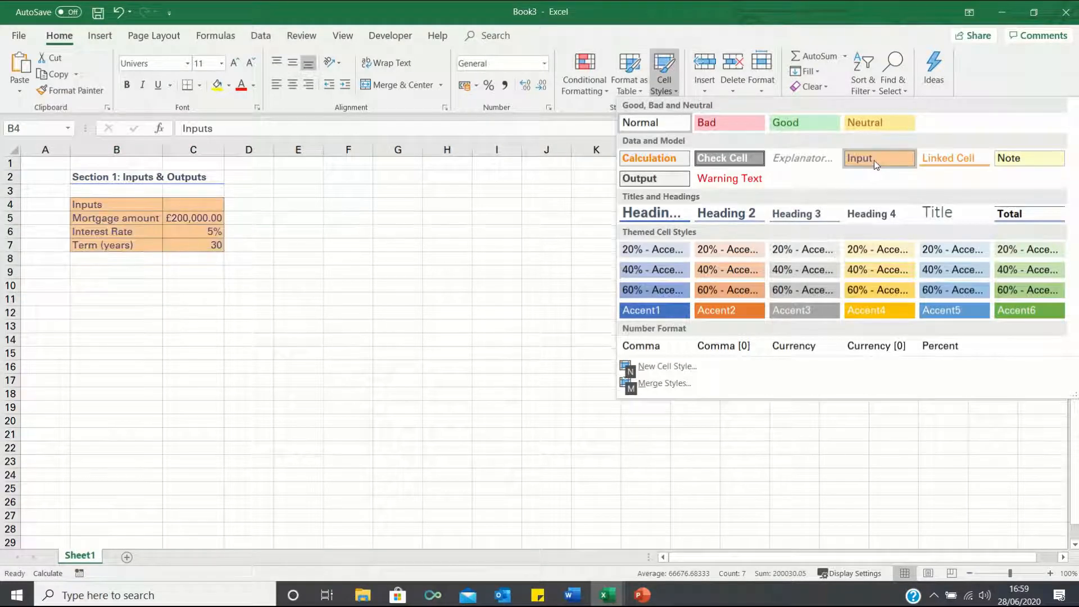
{"action": "left_click", "coordinate": [874, 161]}
Step: Enter the labels "Outputs", "Monthly Payment", "Total Cost" and "Total Interest" in cells E4 to E7
{"action": "left_click", "coordinate": [304, 208]}
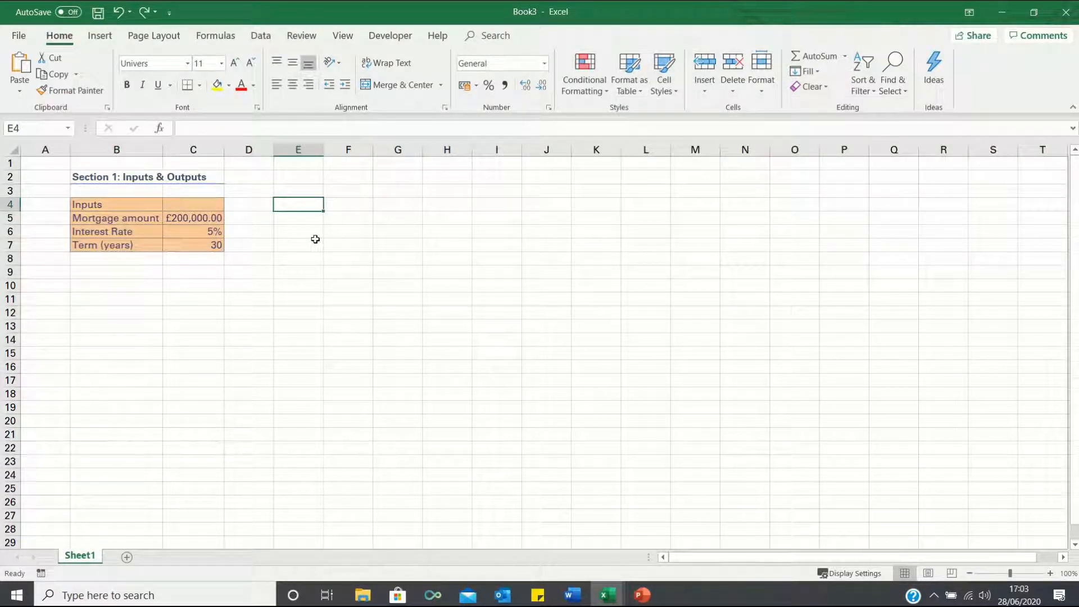
{"action": "type", "text": "Outputs"}
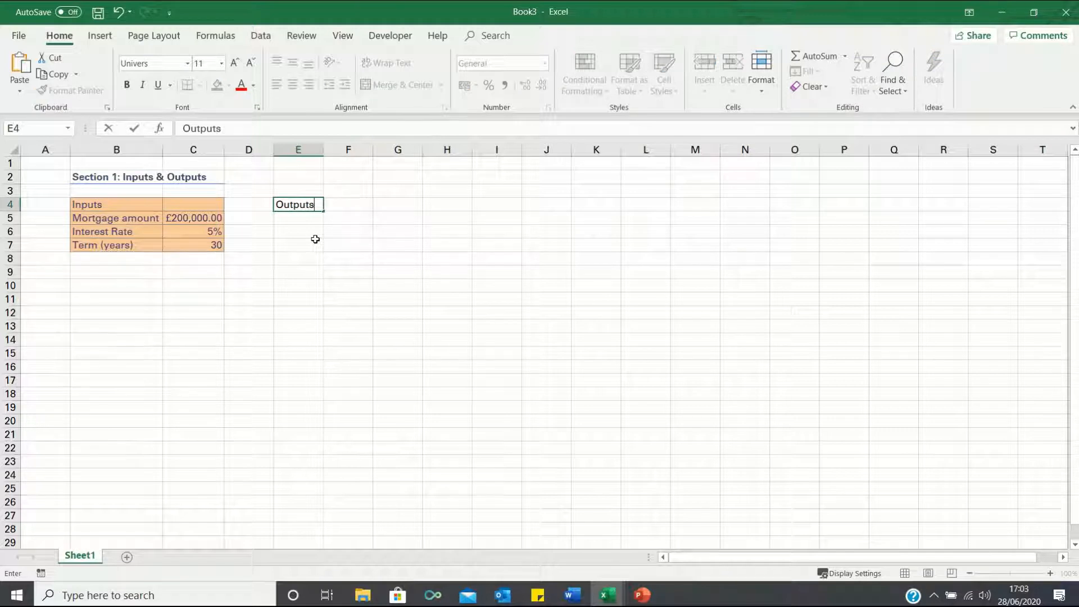
{"action": "key", "text": "Return"}
{"action": "type", "text": "Monthly Payment"}
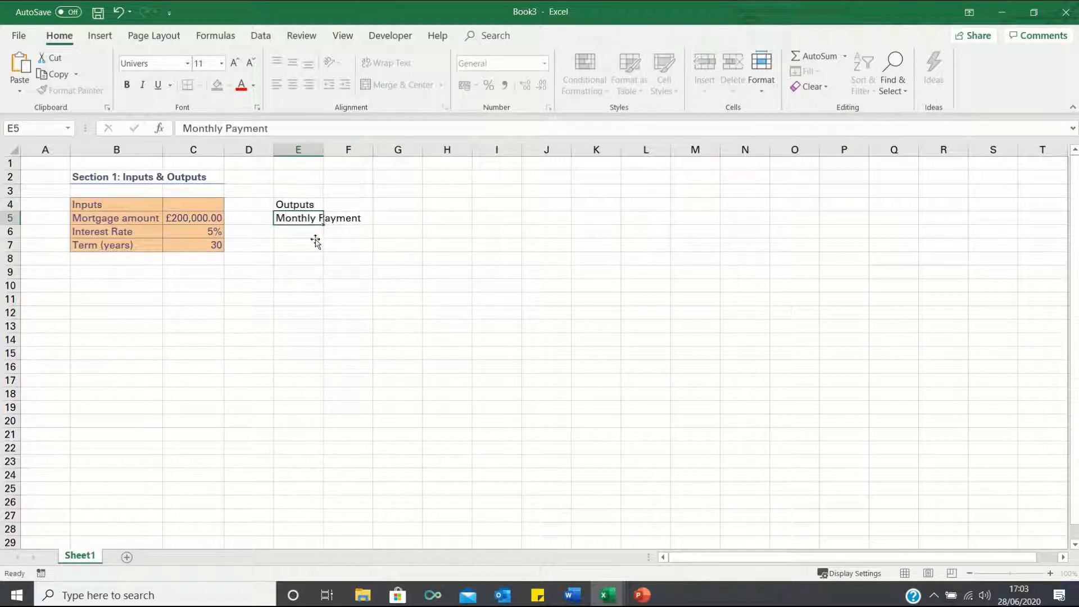
{"action": "key", "text": "Return"}
{"action": "type", "text": "Total Cost"}
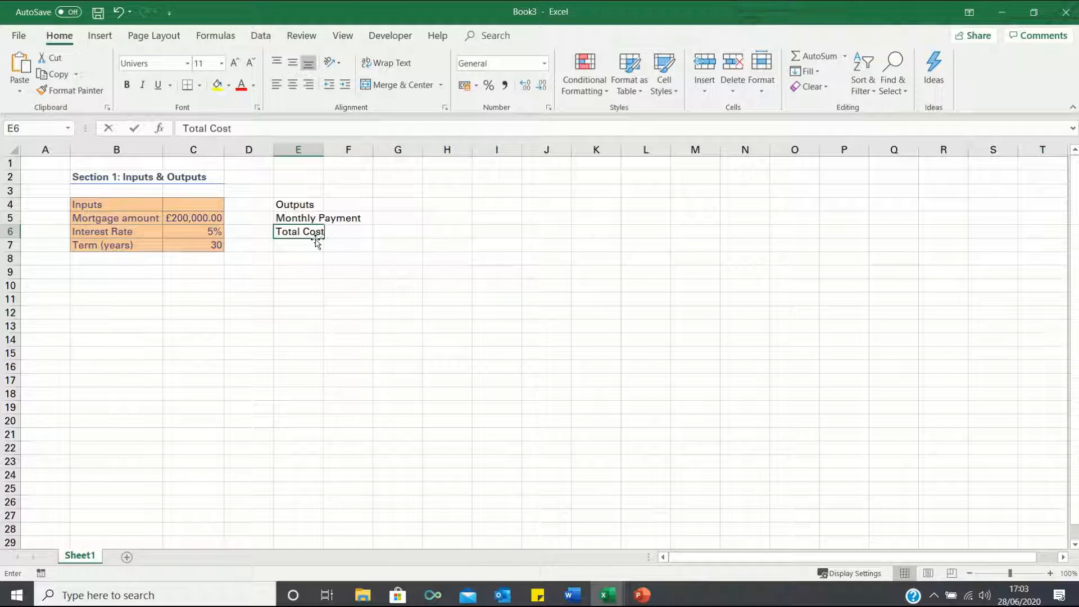
{"action": "key", "text": "Return"}
{"action": "type", "text": "Total Interest"}
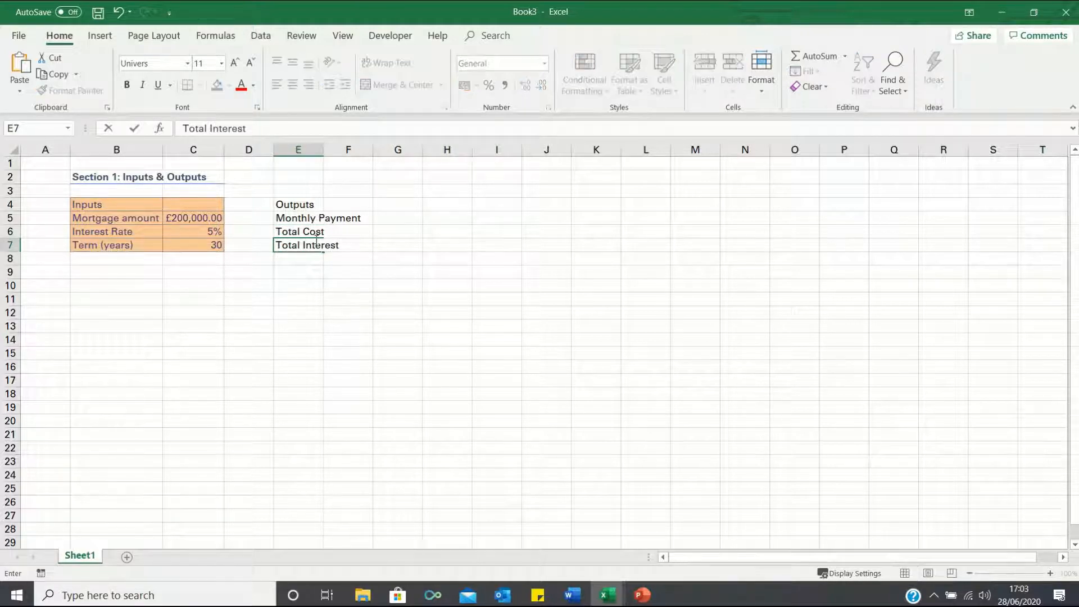
Step: AutoFit column E to the width of the "Monthly Payment" label
{"action": "key", "text": "Up"}
{"action": "key", "text": "Up"}
{"action": "key", "text": "alt+h"}
{"action": "key", "text": "o"}
{"action": "key", "text": "i"}
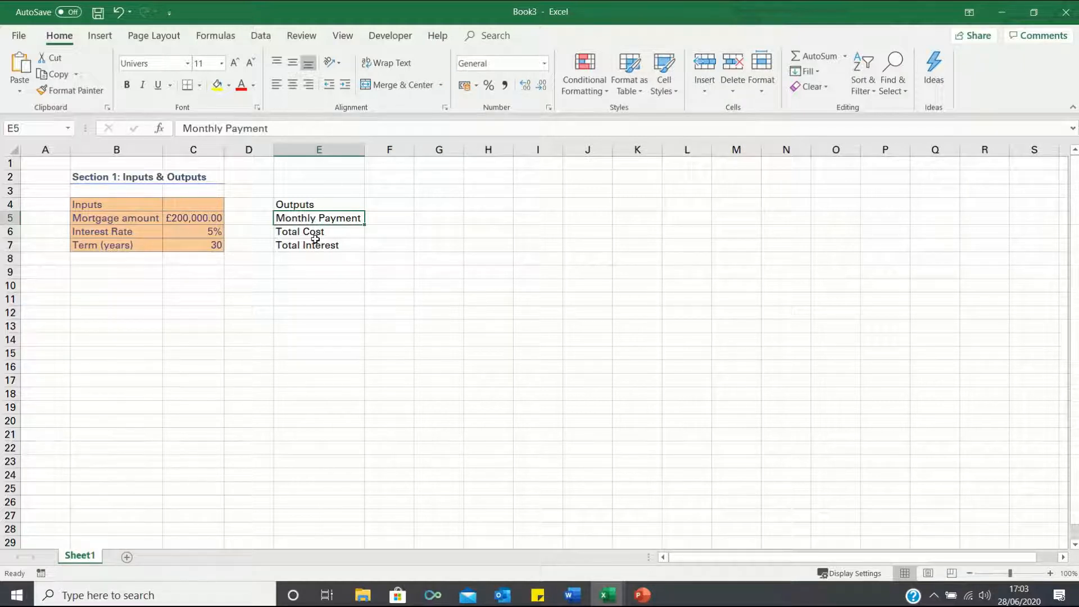
Step: Start a PMT formula for the monthly payment in F5, with C6/12 as the rate
{"action": "key", "text": "Right"}
{"action": "type", "text": "=pmt"}
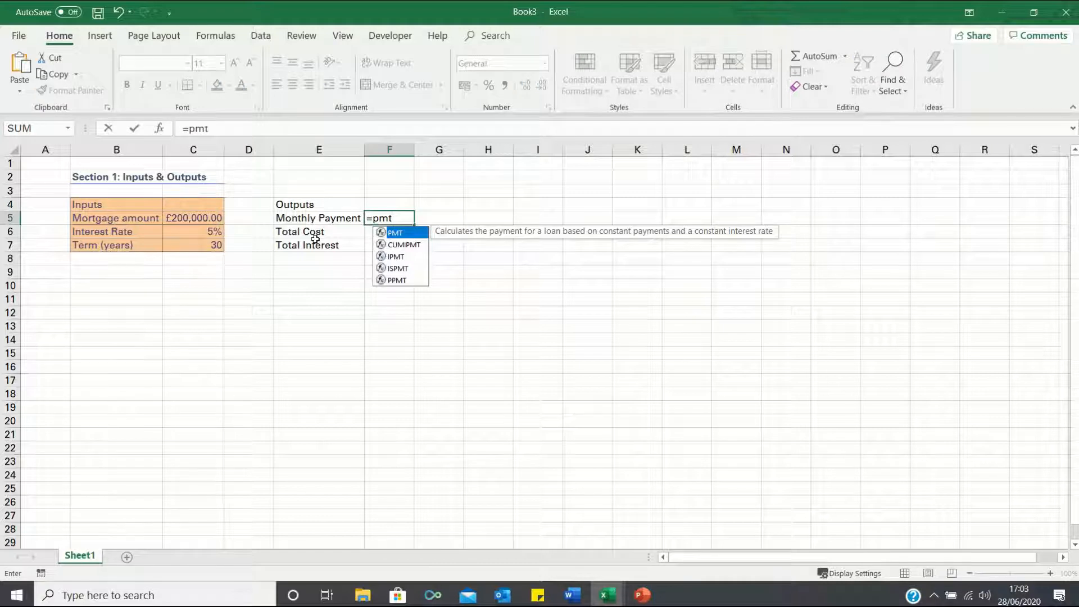
{"action": "type", "text": "("}
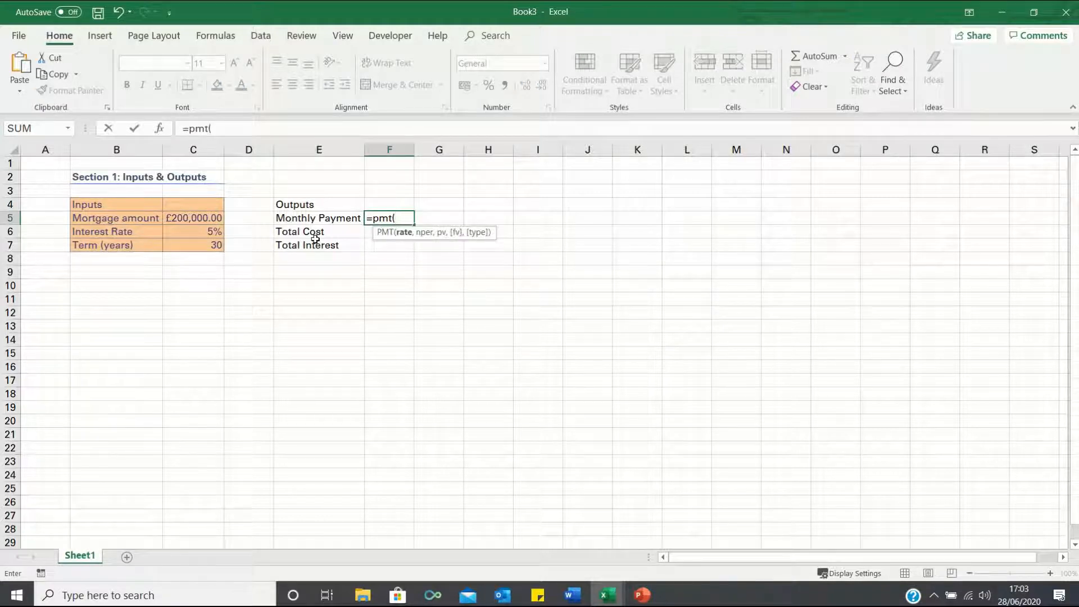
{"action": "key", "text": "Left"}
{"action": "key", "text": "Left"}
{"action": "key", "text": "Left"}
{"action": "key", "text": "Down"}
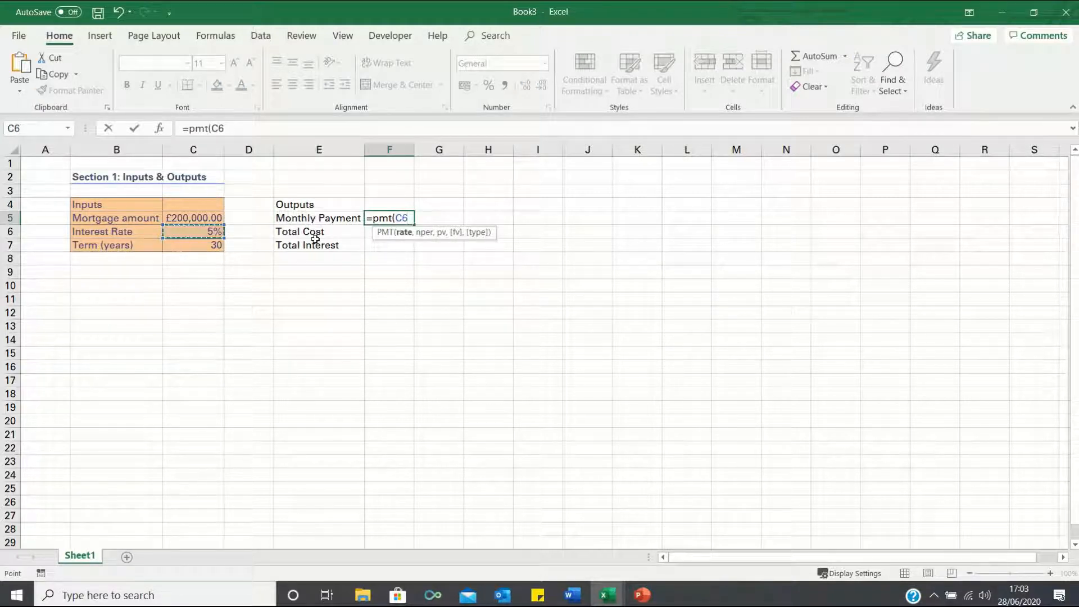
{"action": "type", "text": "/12,"}
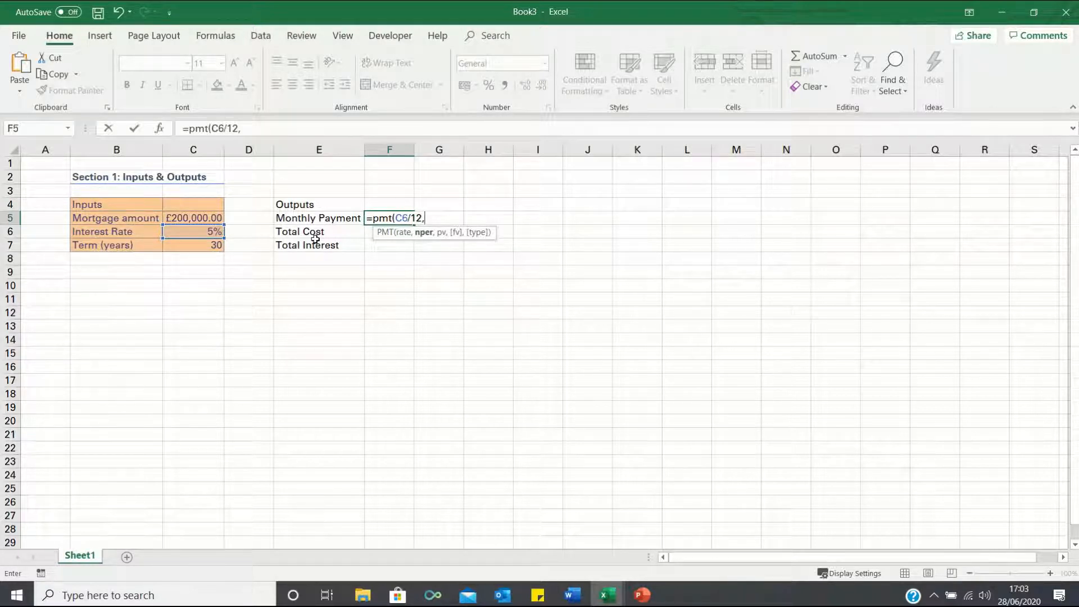
Step: Complete the PMT formula in F5 with C7*12 as the number of periods and C5 as the present value
{"action": "key", "text": "Left"}
{"action": "key", "text": "Left"}
{"action": "key", "text": "Left"}
{"action": "key", "text": "Down"}
{"action": "key", "text": "Down"}
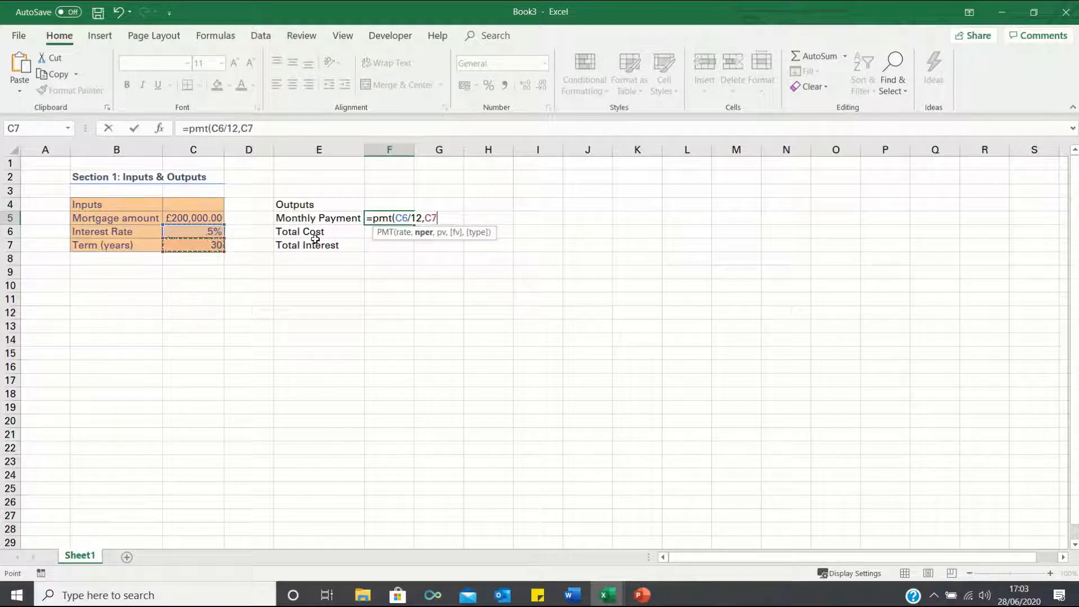
{"action": "type", "text": "*12,"}
{"action": "key", "text": "Left"}
{"action": "key", "text": "Left"}
{"action": "key", "text": "Left"}
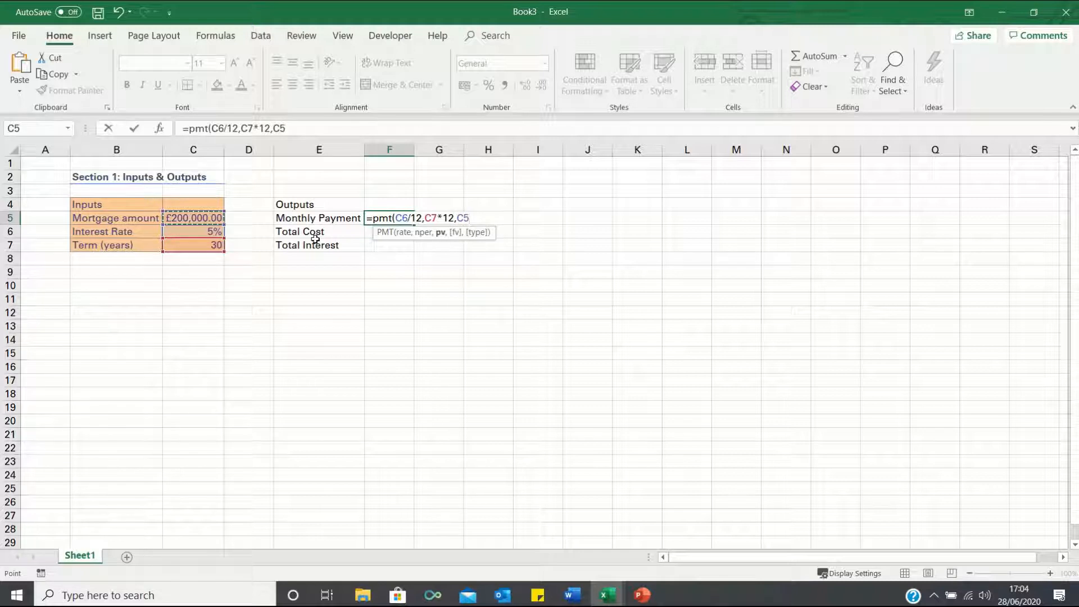
{"action": "type", "text": ")"}
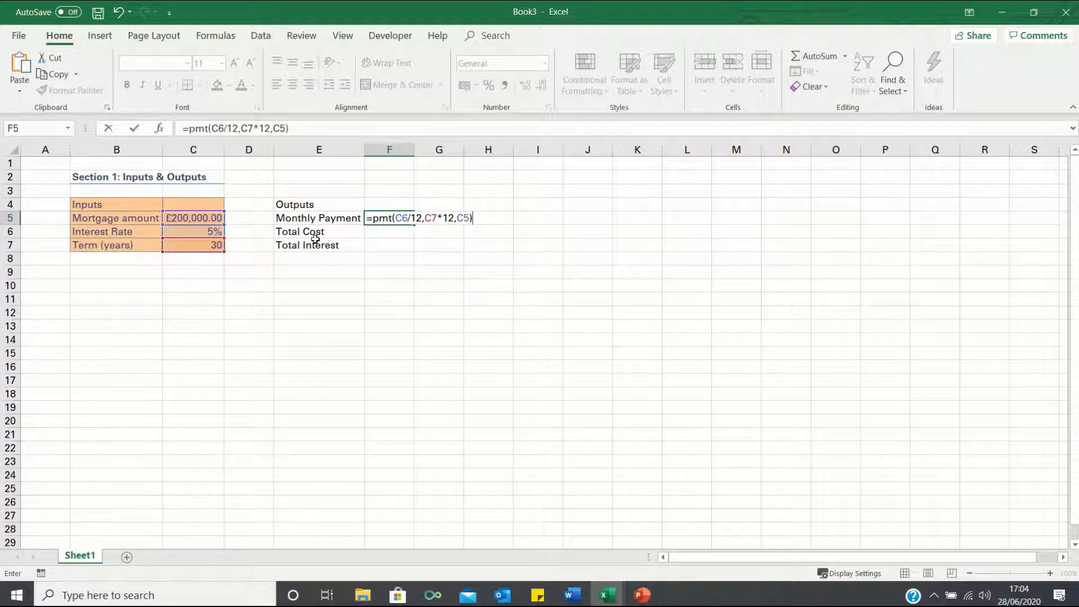
{"action": "key", "text": "Return"}
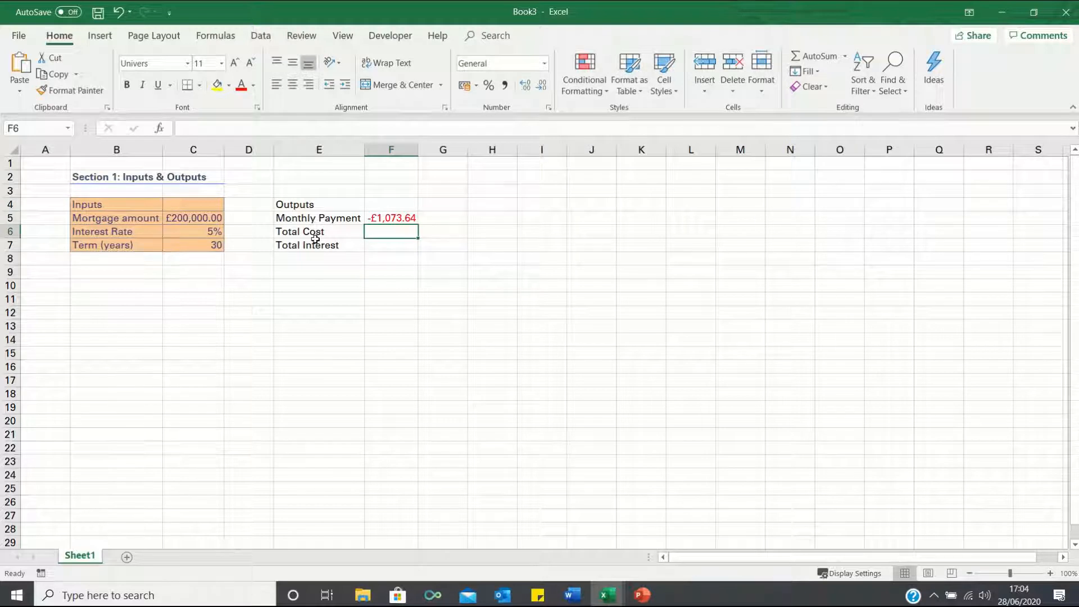
Step: Put a minus sign before PMT in the F5 formula so the monthly payment is positive
{"action": "key", "text": "Up"}
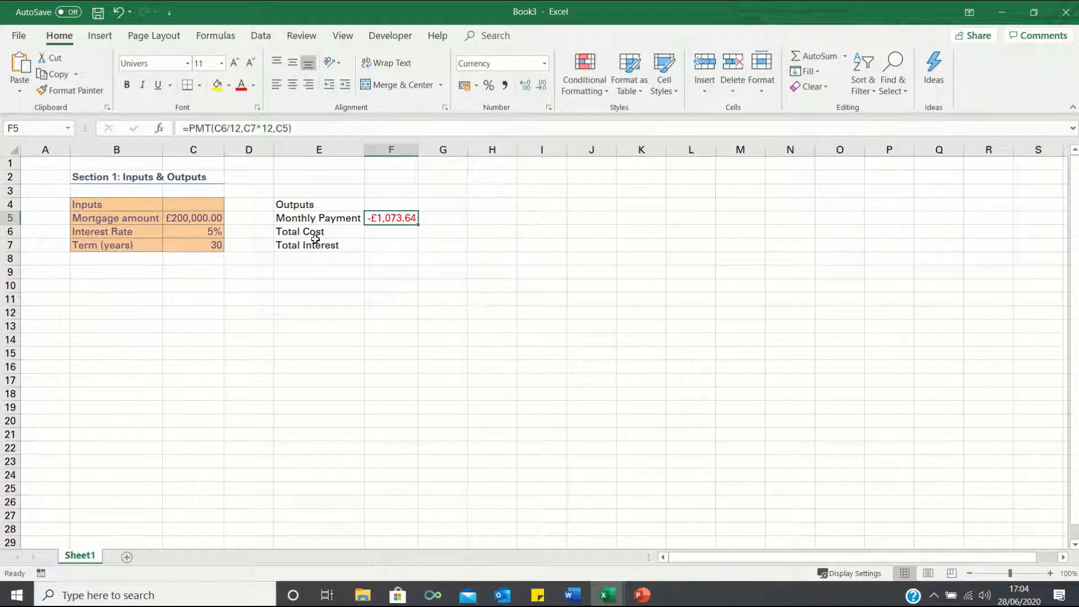
{"action": "key", "text": "F2"}
{"action": "left_click", "coordinate": [374, 217]}
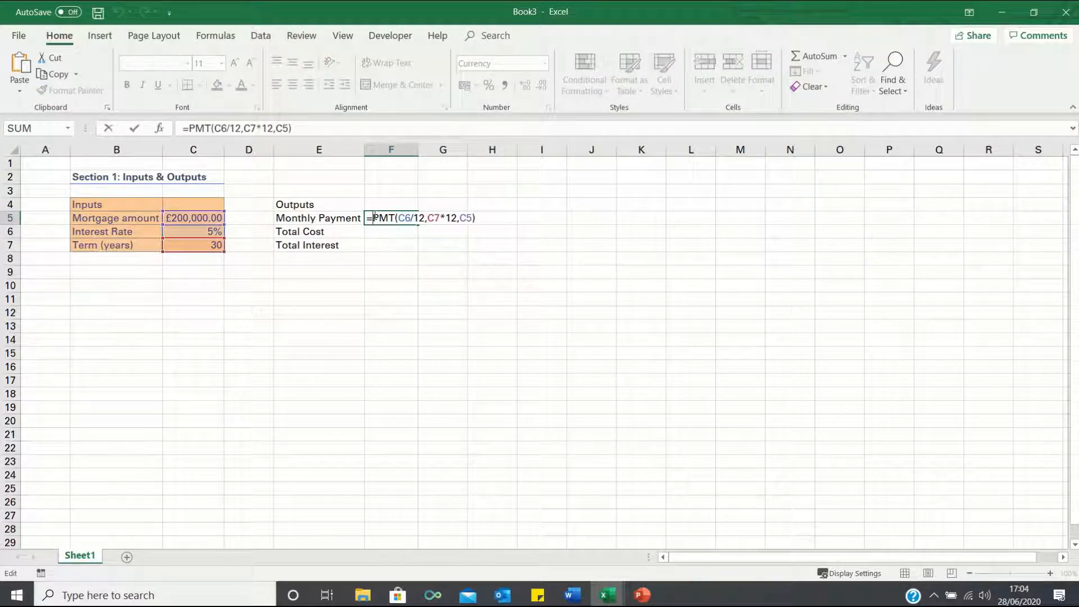
{"action": "type", "text": "-"}
{"action": "key", "text": "Return"}
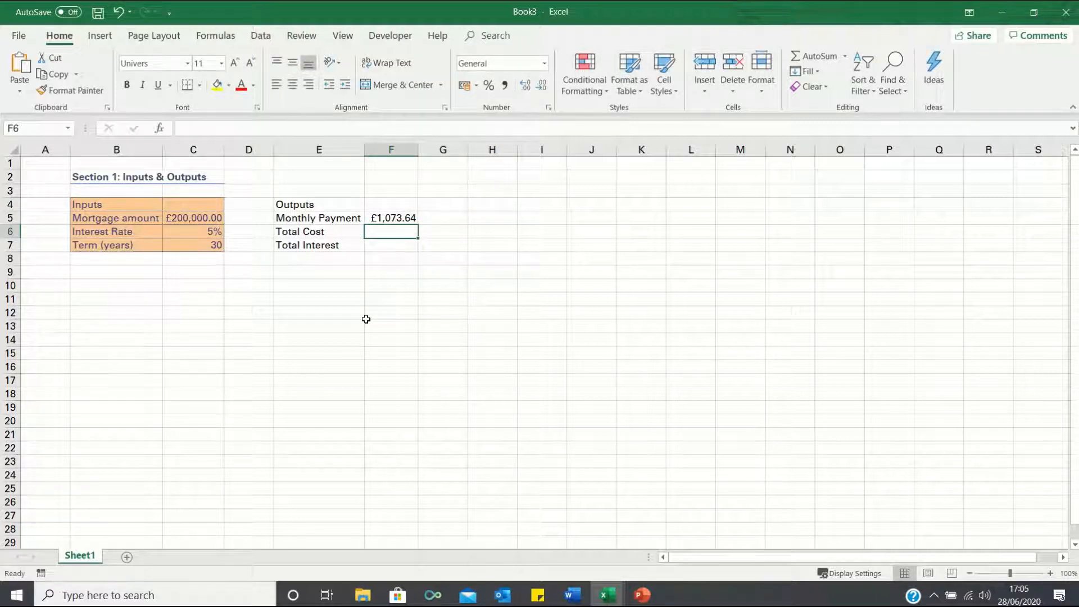
Step: Calculate the total cost in F6 with the formula =F5*C7*12
{"action": "type", "text": "="}
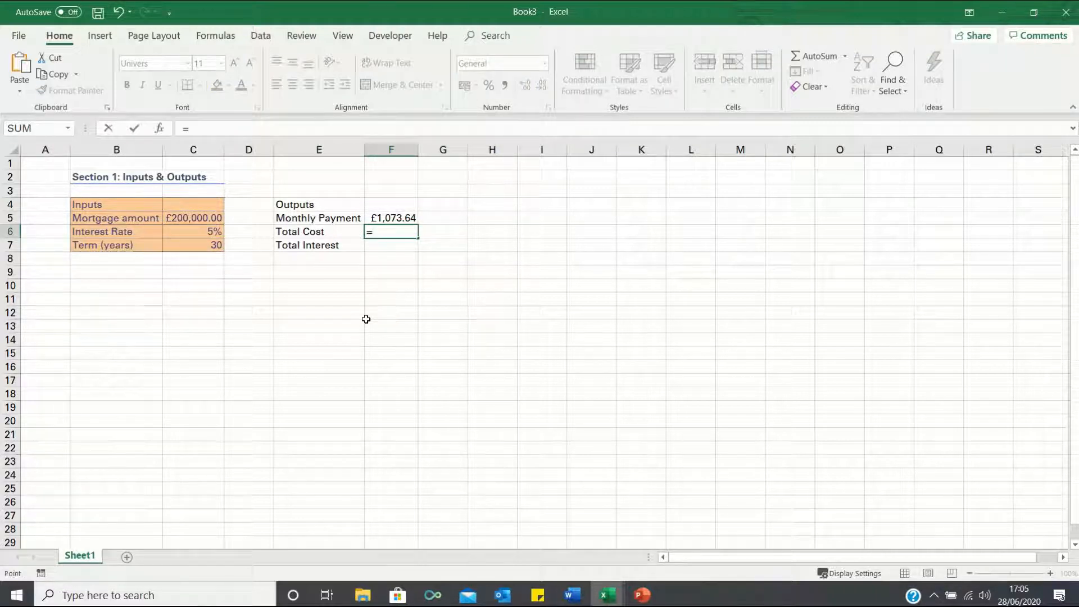
{"action": "key", "text": "Up"}
{"action": "type", "text": "*"}
{"action": "key", "text": "Left"}
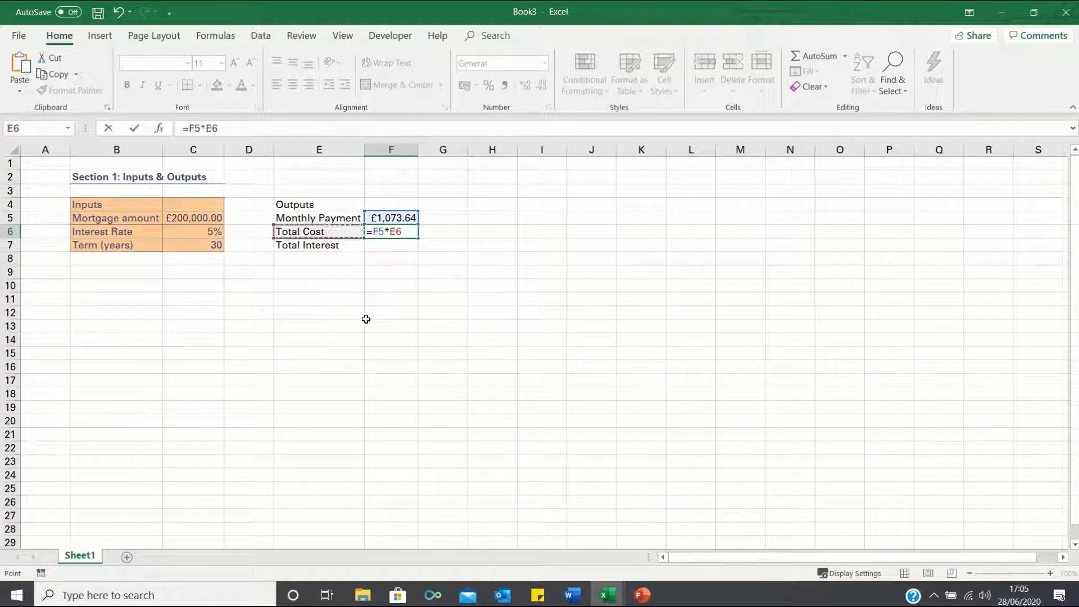
{"action": "key", "text": "Left"}
{"action": "key", "text": "Left"}
{"action": "key", "text": "Down"}
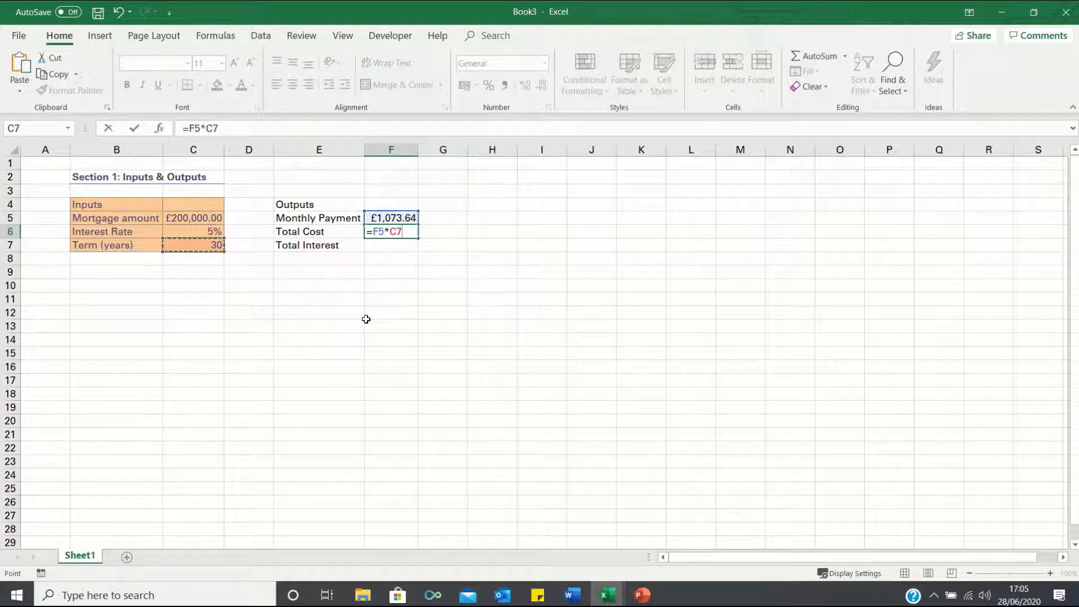
{"action": "type", "text": "*12"}
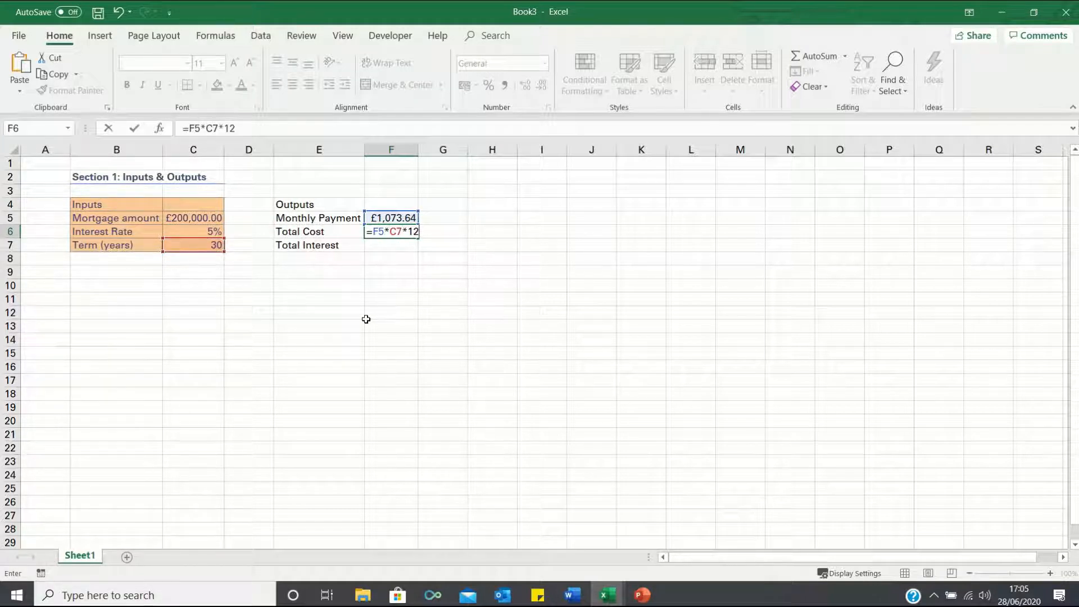
{"action": "key", "text": "Return"}
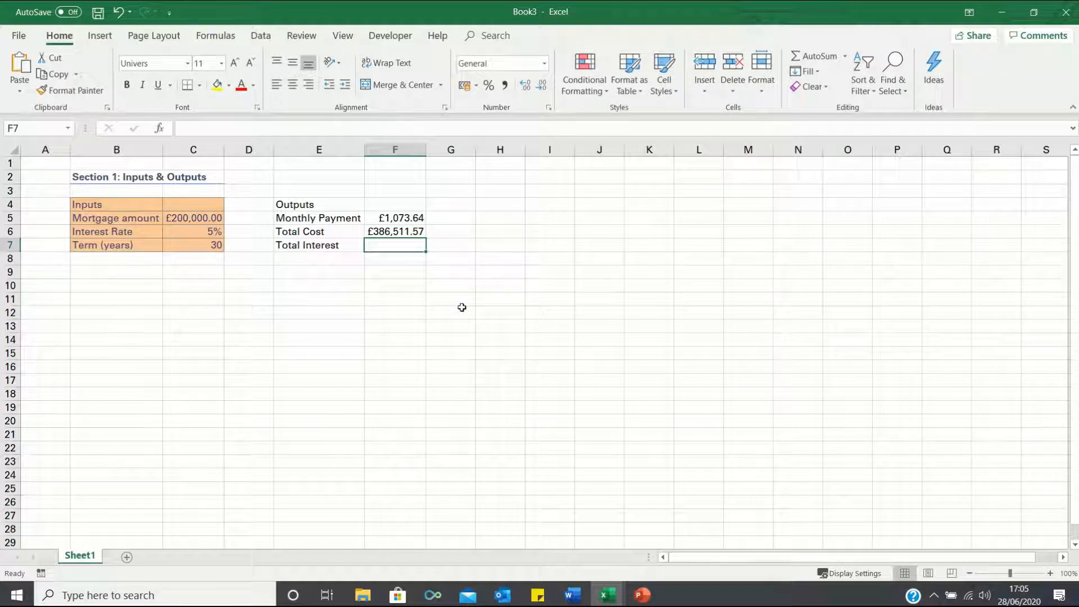
Step: Calculate the total interest in F7 as total cost minus mortgage amount, =F6-C5
{"action": "type", "text": "="}
{"action": "key", "text": "Up"}
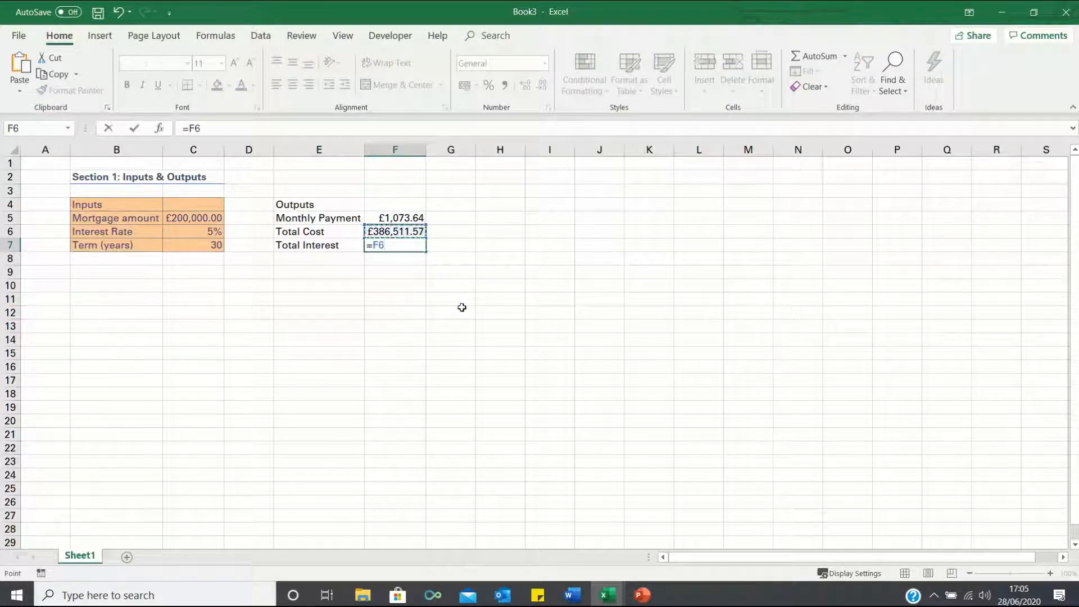
{"action": "type", "text": "-"}
{"action": "key", "text": "Left"}
{"action": "key", "text": "Left"}
{"action": "key", "text": "Left"}
{"action": "key", "text": "Up"}
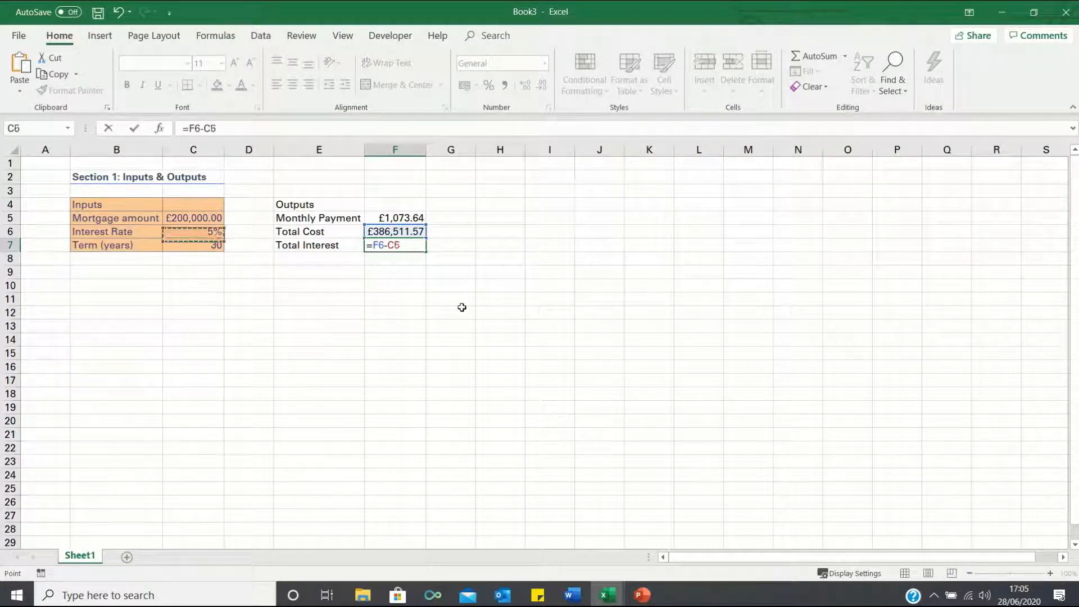
{"action": "key", "text": "Up"}
{"action": "key", "text": "Return"}
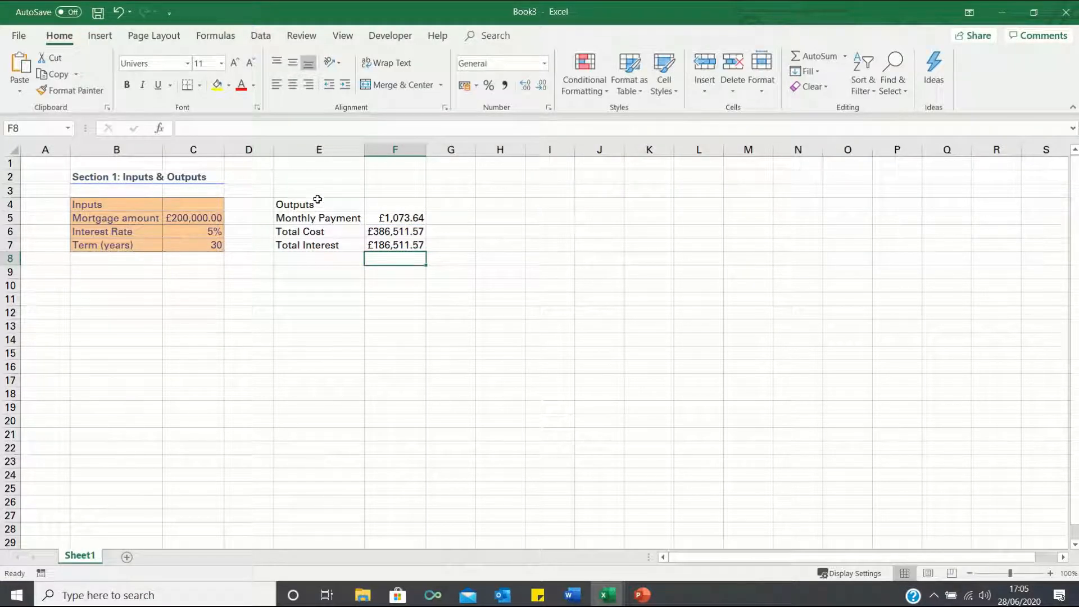
Step: Apply the Output cell style to the outputs table in E4:F7
{"action": "left_click_drag", "start_coordinate": [318, 203], "coordinate": [384, 245]}
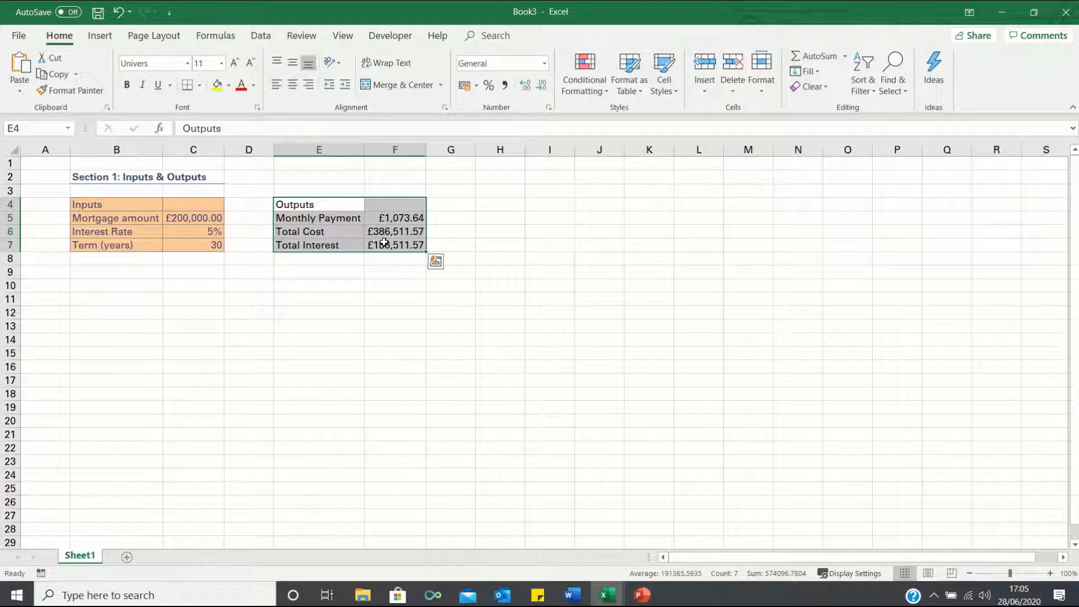
{"action": "key", "text": "alt+h"}
{"action": "key", "text": "j"}
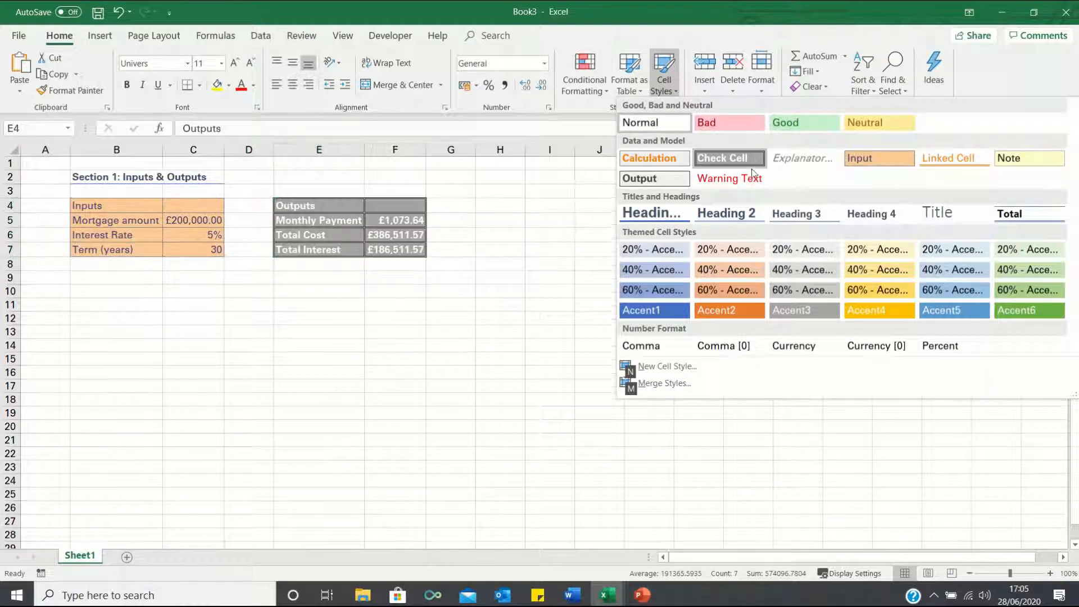
{"action": "left_click", "coordinate": [670, 183]}
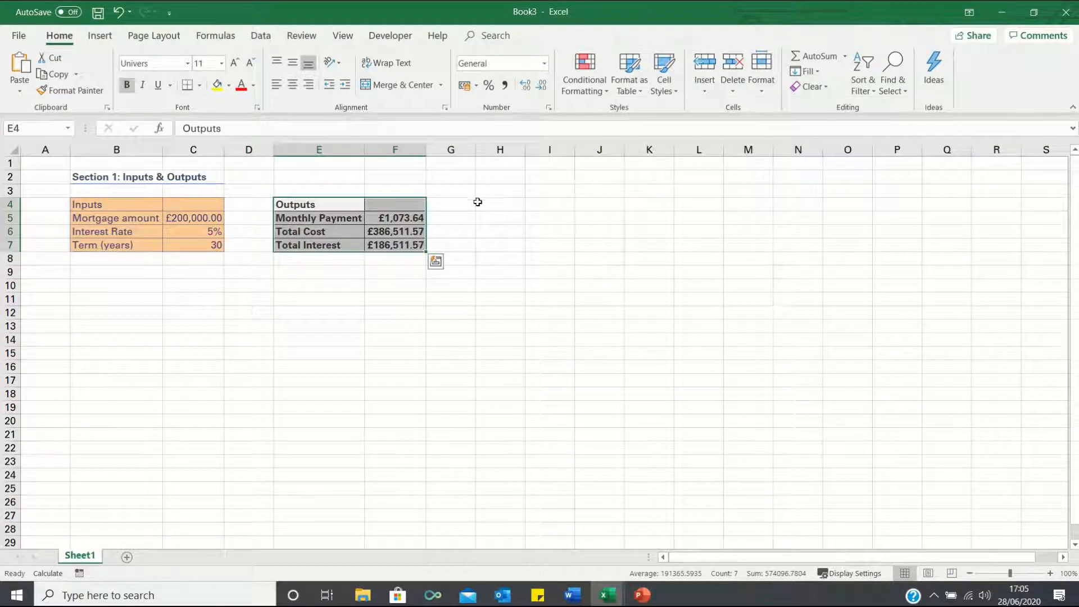
Step: Enter the section title "Section 2: Amortisation Table" in cell H2
{"action": "left_click", "coordinate": [464, 177]}
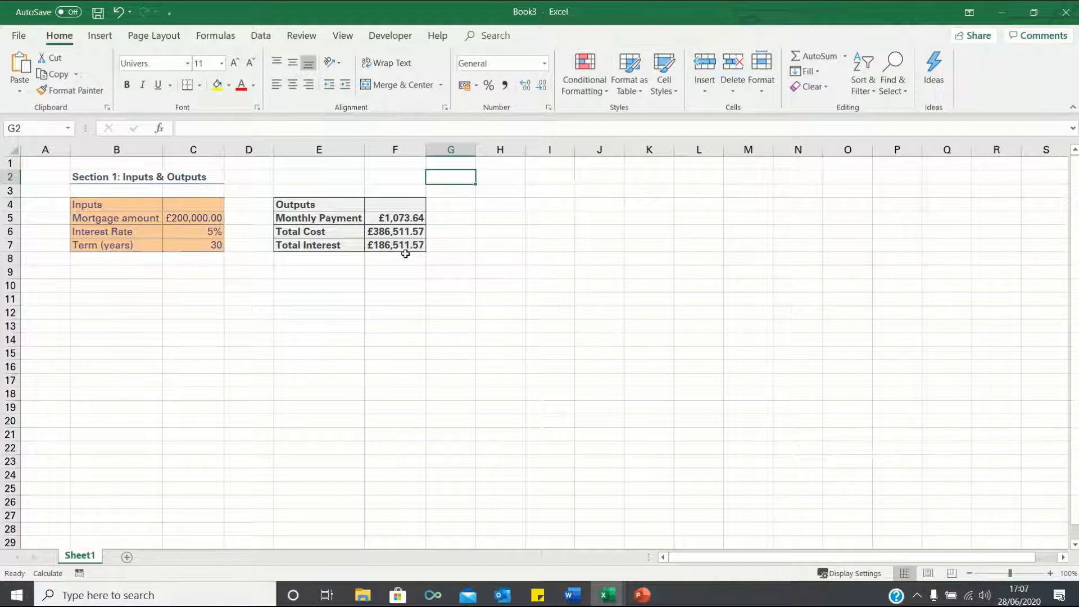
{"action": "key", "text": "Right"}
{"action": "type", "text": "S"}
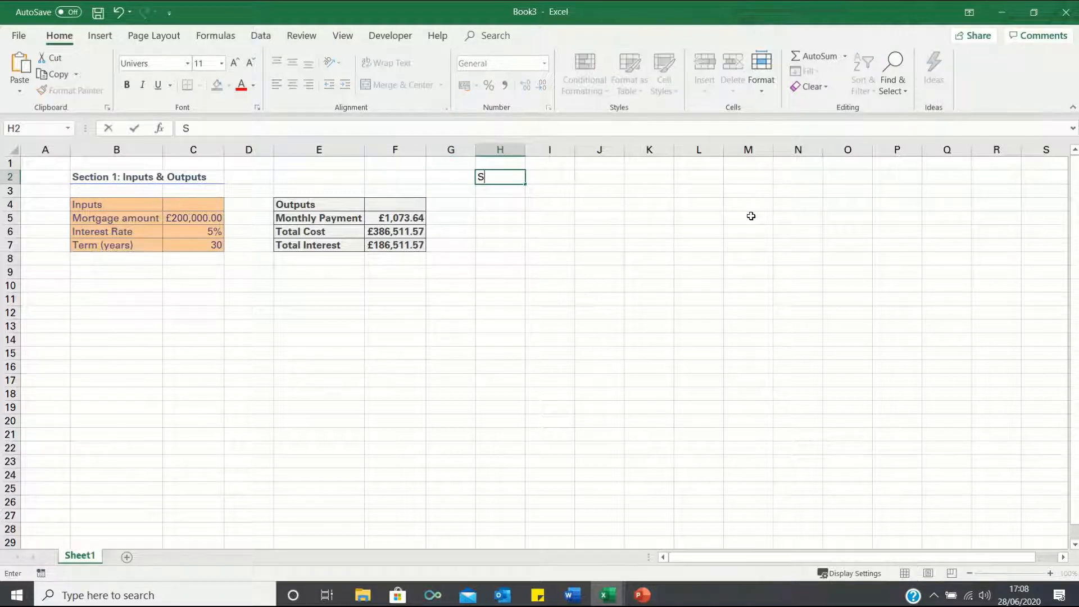
{"action": "type", "text": "ection 2: Amortisation"}
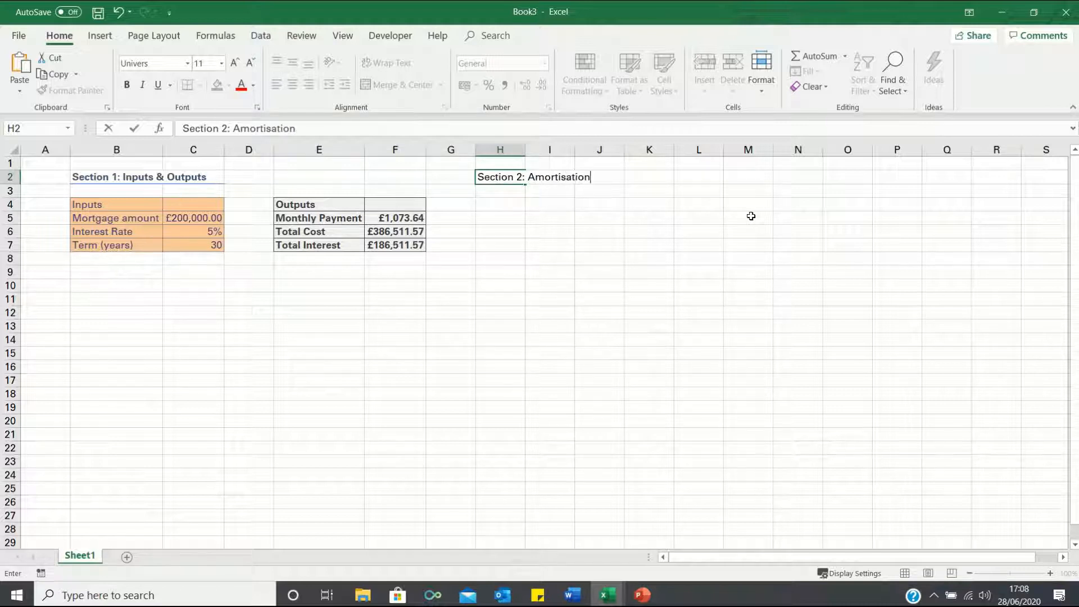
{"action": "type", "text": " Table"}
{"action": "key", "text": "Return"}
Step: Apply the Heading 3 cell style to the Section 2 title across H2:J2
{"action": "key", "text": "Up"}
{"action": "key", "text": "shift+Right"}
{"action": "key", "text": "shift+Right"}
{"action": "key", "text": "shift+Right"}
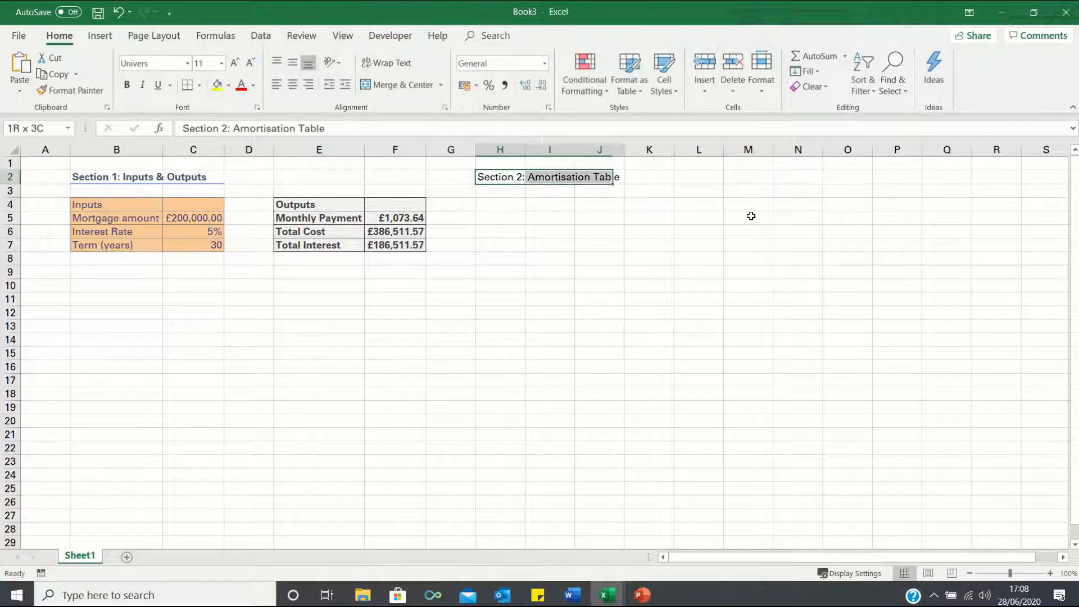
{"action": "key", "text": "shift+Left"}
{"action": "key", "text": "alt+h"}
{"action": "key", "text": "j"}
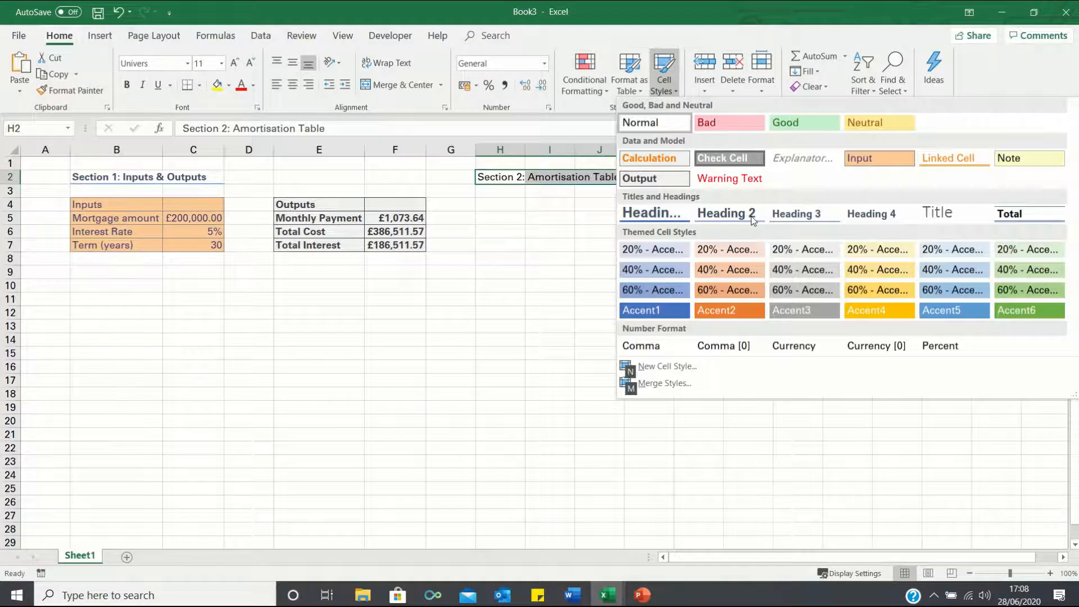
{"action": "left_click", "coordinate": [802, 218]}
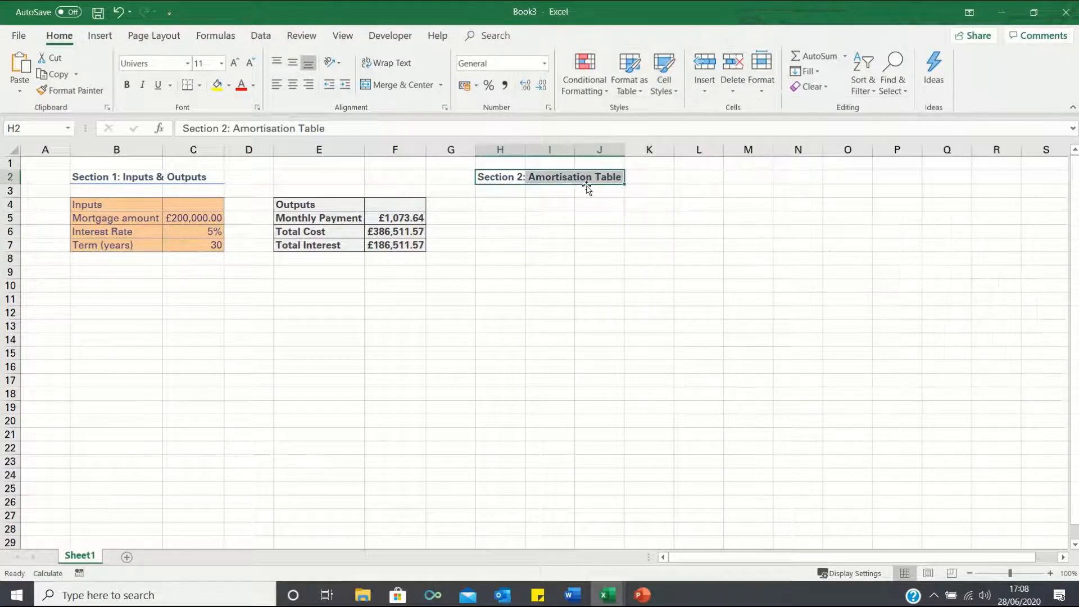
Step: Enter the column headers "Period", "Month", "Balance", "Interest" and "Principal" in cells H4 to L4
{"action": "left_click", "coordinate": [500, 202]}
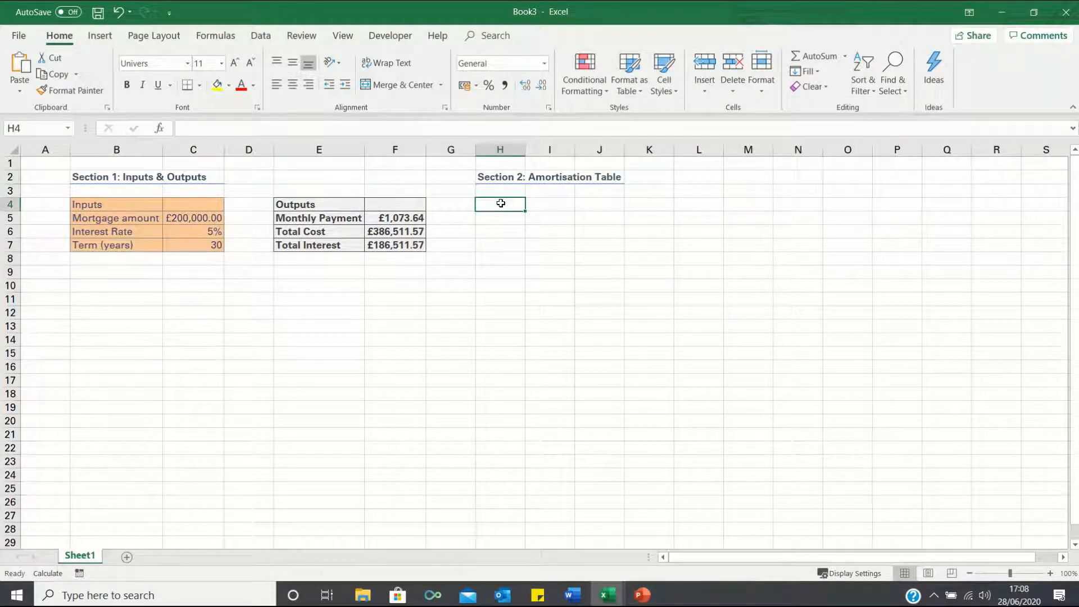
{"action": "type", "text": "Period"}
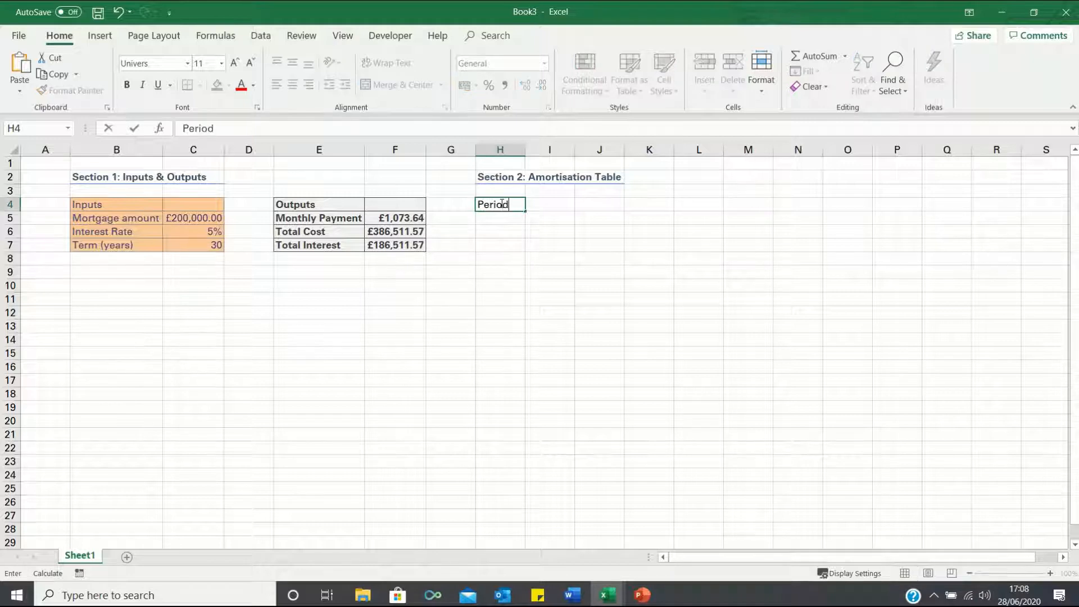
{"action": "key", "text": "Tab"}
{"action": "type", "text": "Mont"}
{"action": "key", "text": "Tab"}
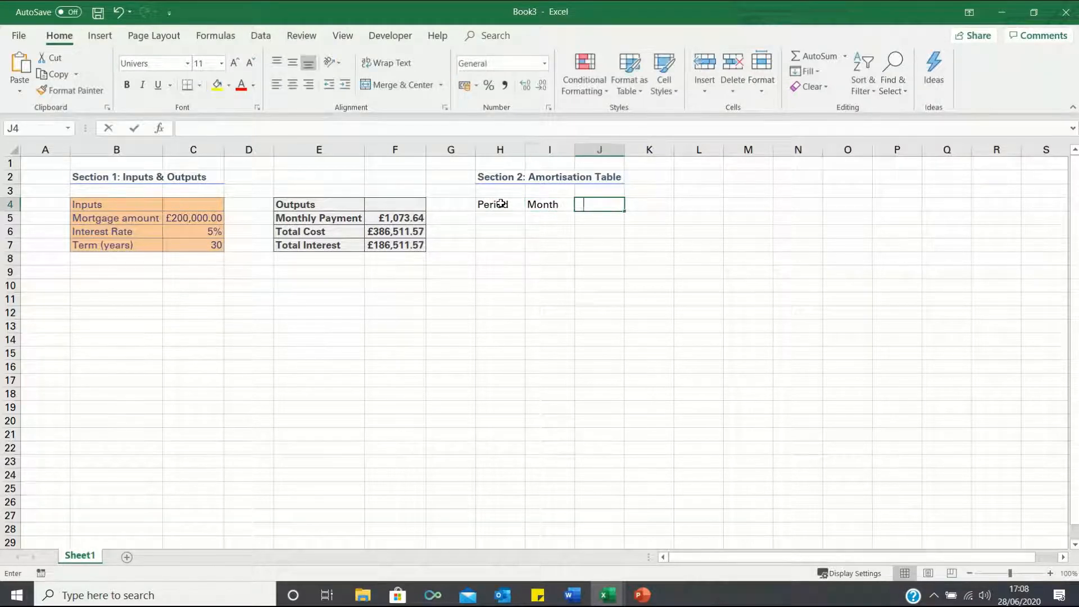
{"action": "type", "text": "Balance"}
{"action": "key", "text": "Tab"}
{"action": "type", "text": "Interest"}
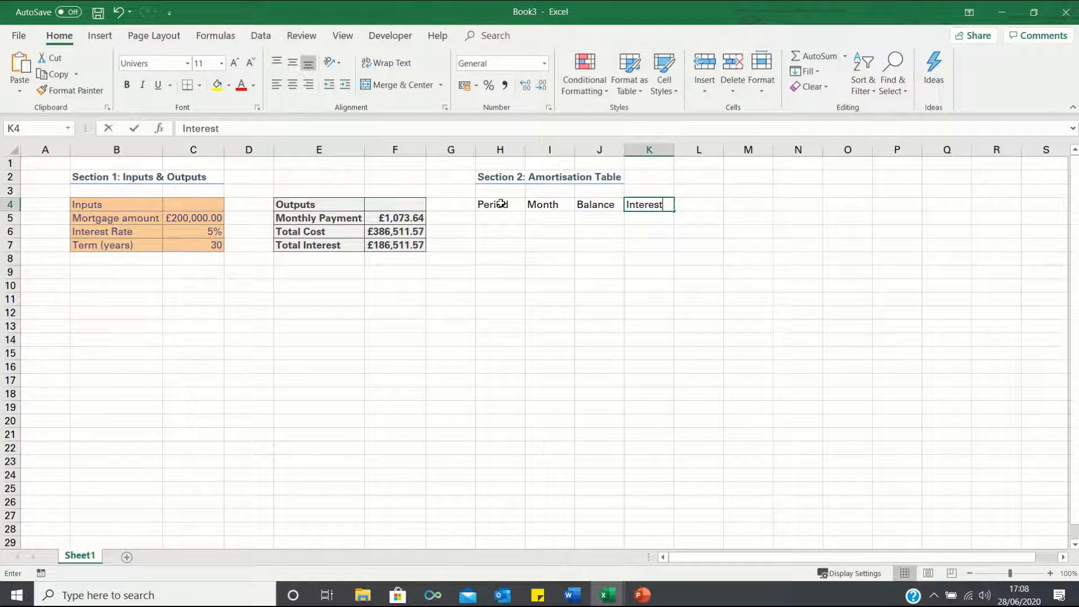
{"action": "key", "text": "Tab"}
{"action": "type", "text": "Principal"}
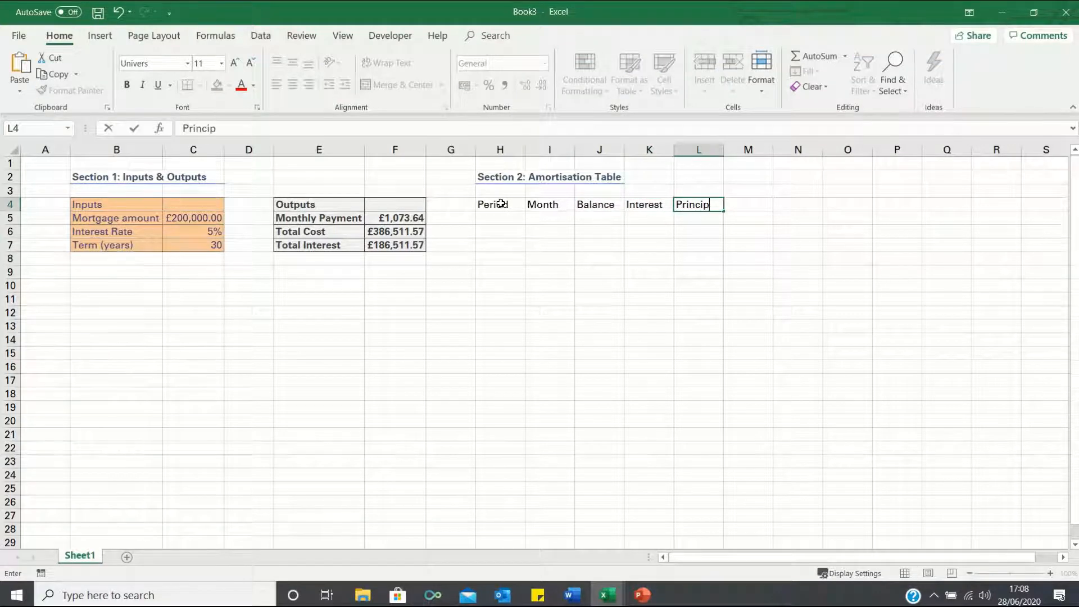
{"action": "key", "text": "Return"}
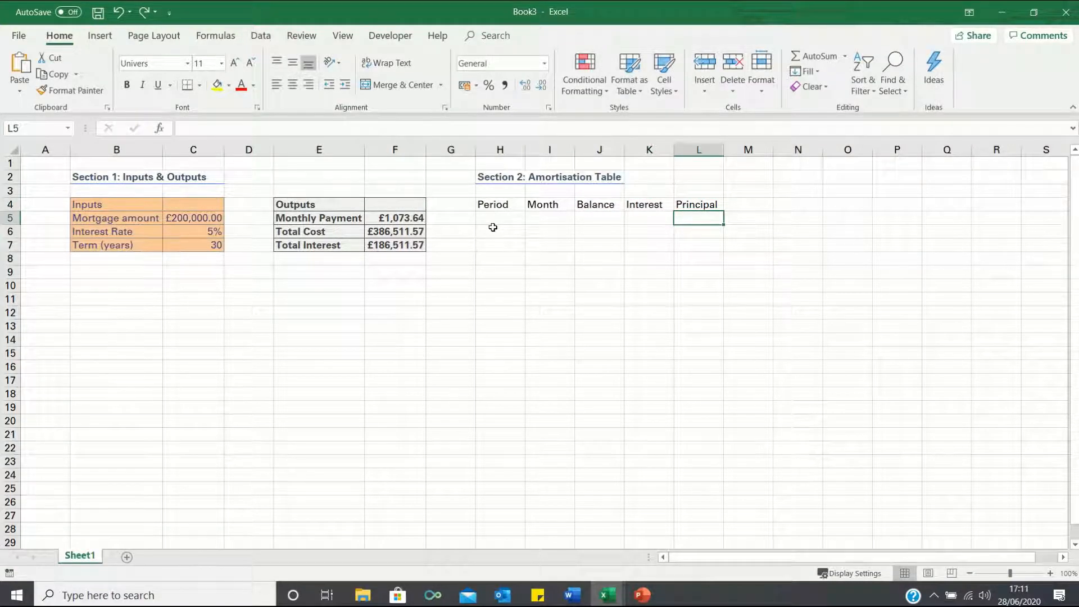
Step: Start the Period column with 0 in H5 and the formula =H5+1 in H6
{"action": "key", "text": "Left"}
{"action": "key", "text": "Left"}
{"action": "key", "text": "Left"}
{"action": "key", "text": "Left"}
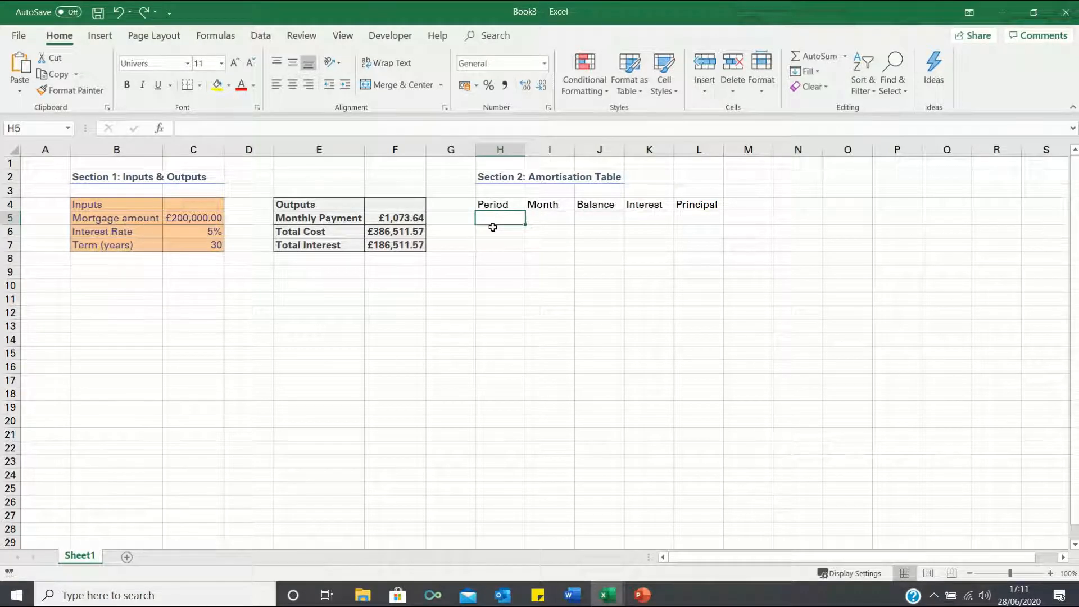
{"action": "type", "text": "0"}
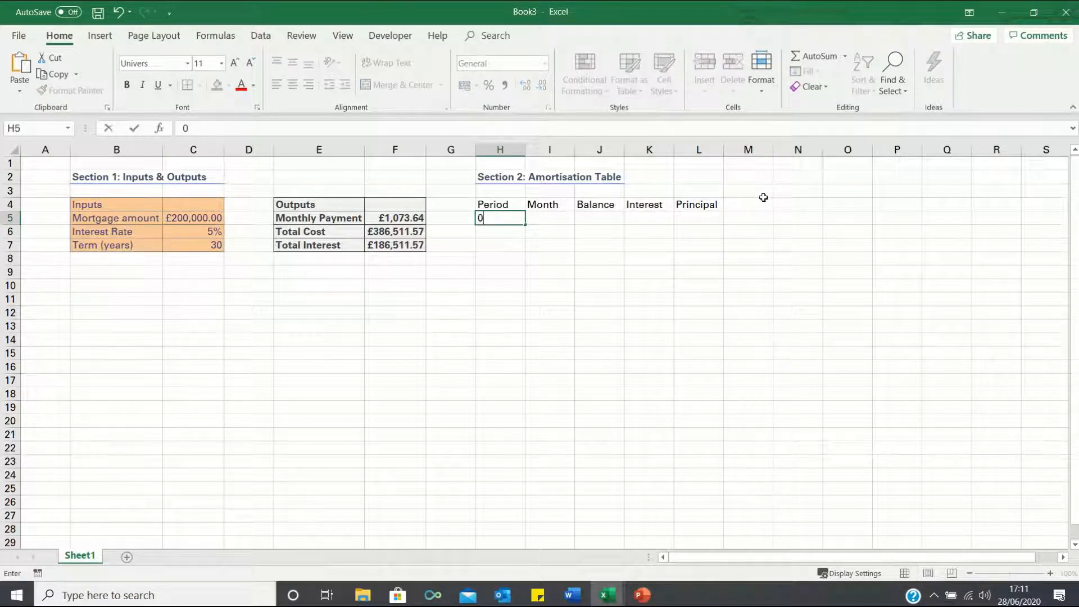
{"action": "key", "text": "Return"}
{"action": "type", "text": "="}
{"action": "key", "text": "Up"}
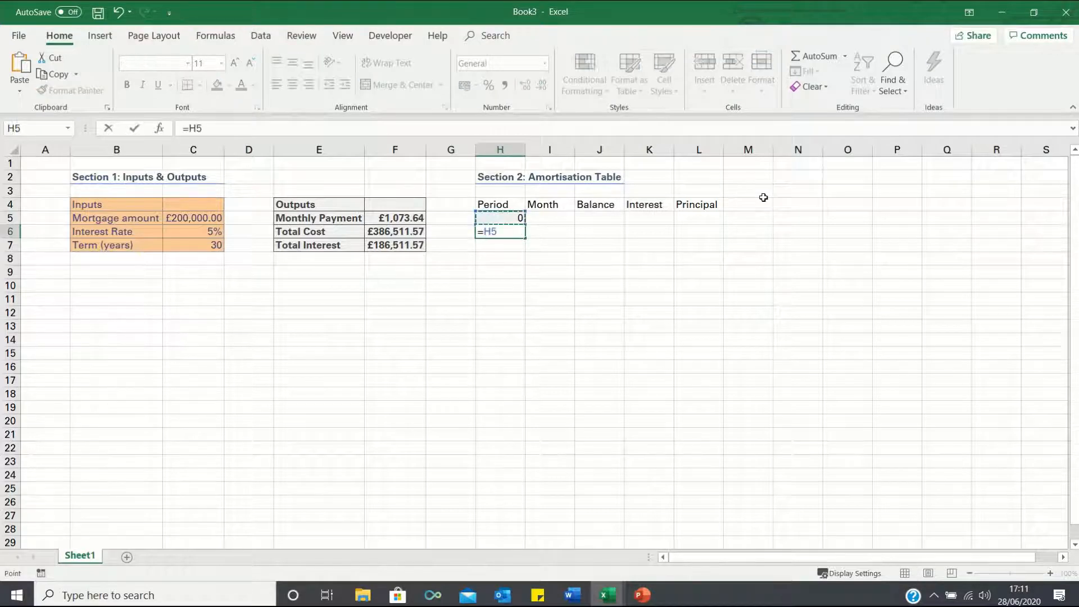
{"action": "type", "text": "+1"}
{"action": "key", "text": "Return"}
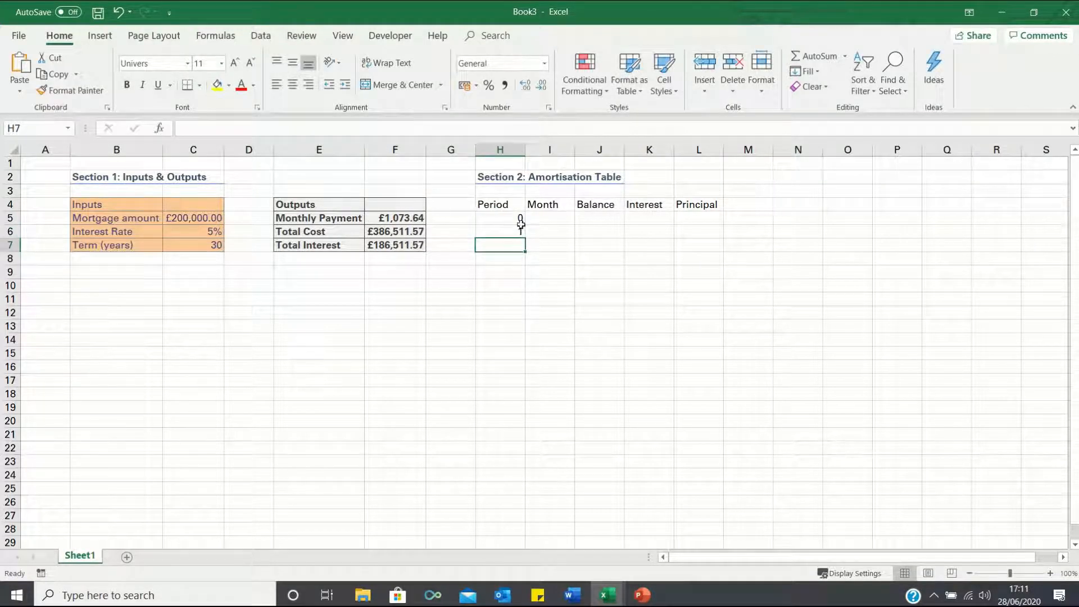
Step: Fill the period formula from H6 down column H and return to the top of the sheet
{"action": "left_click", "coordinate": [497, 232]}
{"action": "left_click_drag", "start_coordinate": [524, 238], "coordinate": [500, 493]}
{"action": "key", "text": "ctrl+Up"}
{"action": "key", "text": "ctrl+Up"}
{"action": "key", "text": "ctrl+Up"}
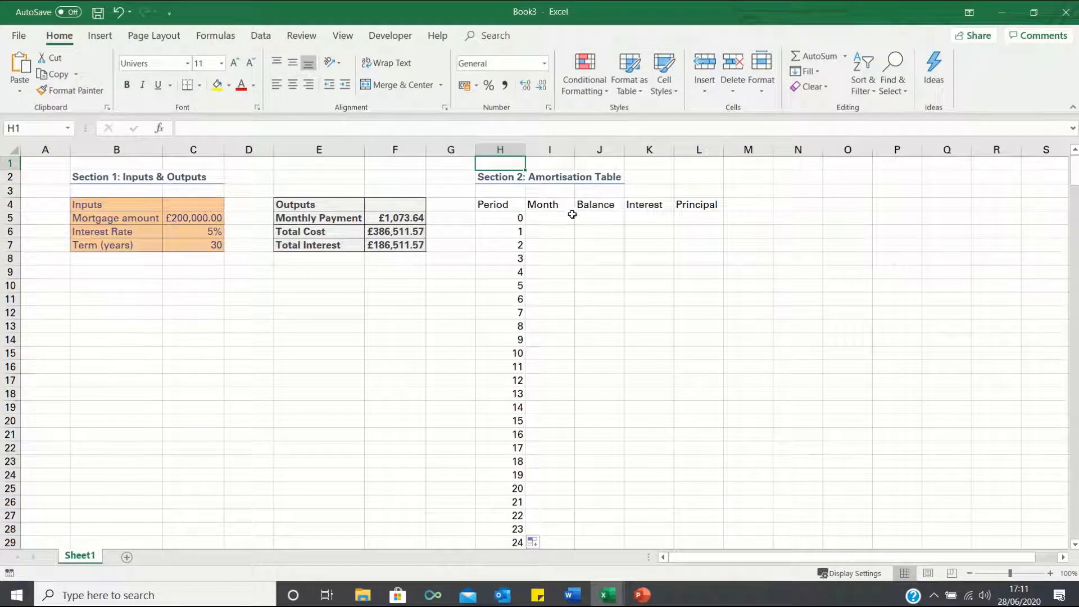
Step: Enter =TODAY() in I5 as the first date of the Month column
{"action": "left_click", "coordinate": [556, 219]}
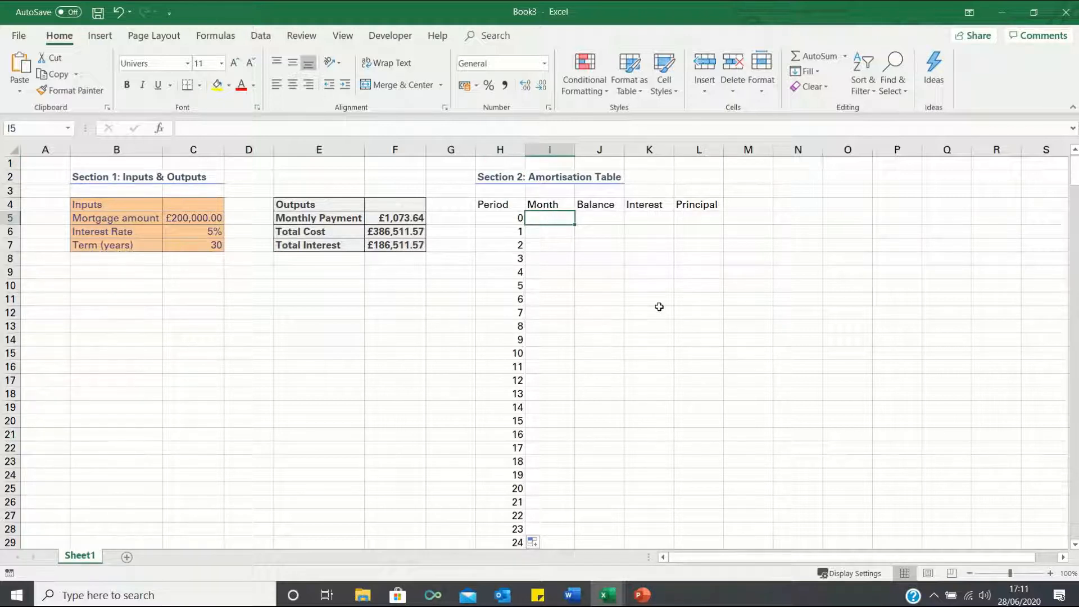
{"action": "type", "text": "=today()"}
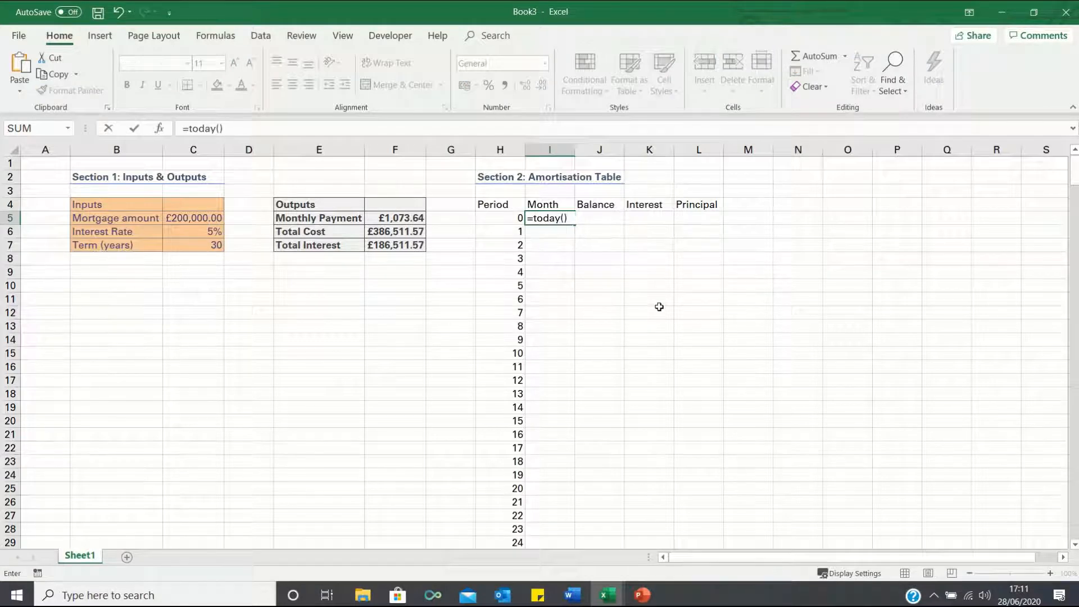
{"action": "key", "text": "Return"}
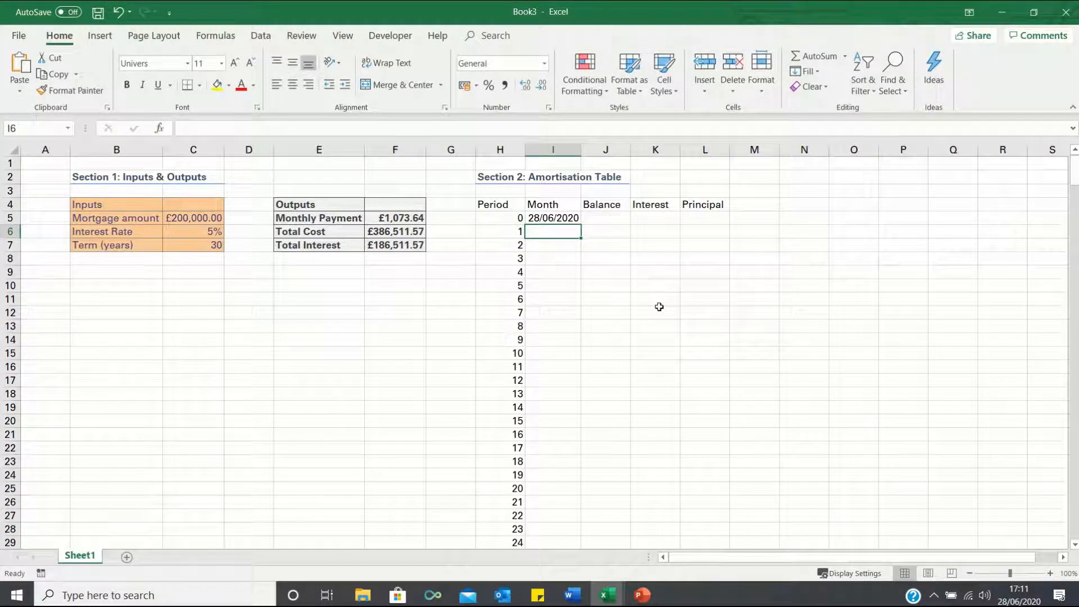
Step: Enter =EDATE(I5,1) in I6 to advance the first date by one month
{"action": "type", "text": "=edate("}
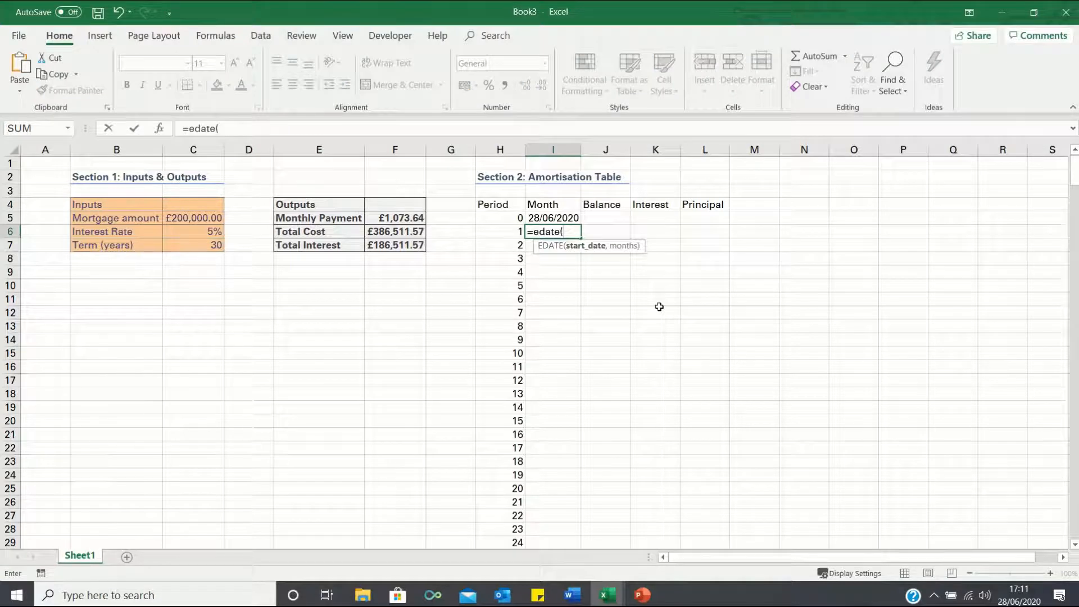
{"action": "type", "text": "I5,1)"}
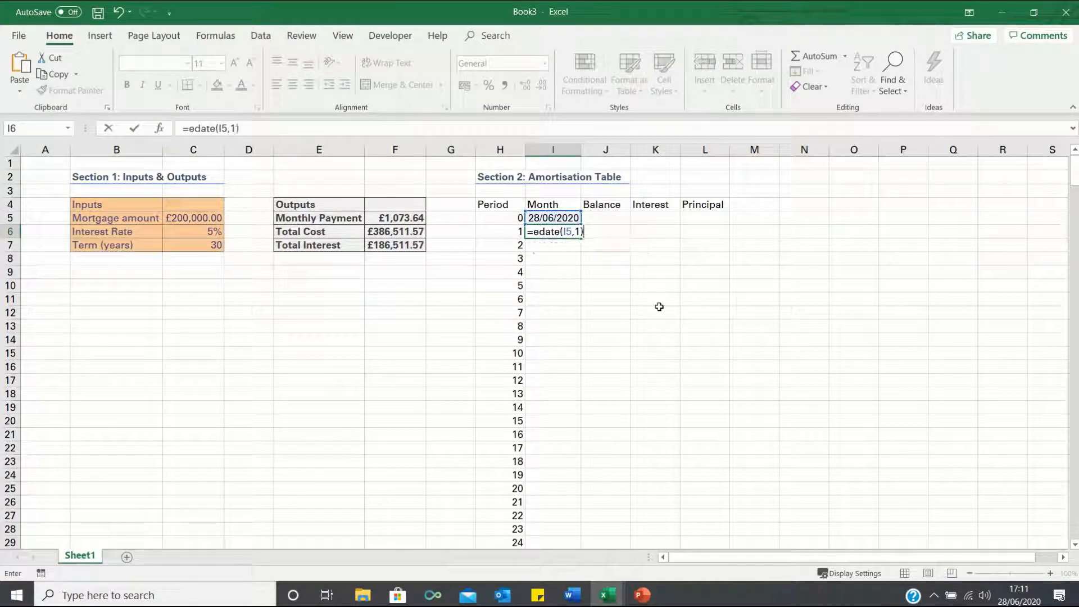
{"action": "key", "text": "Return"}
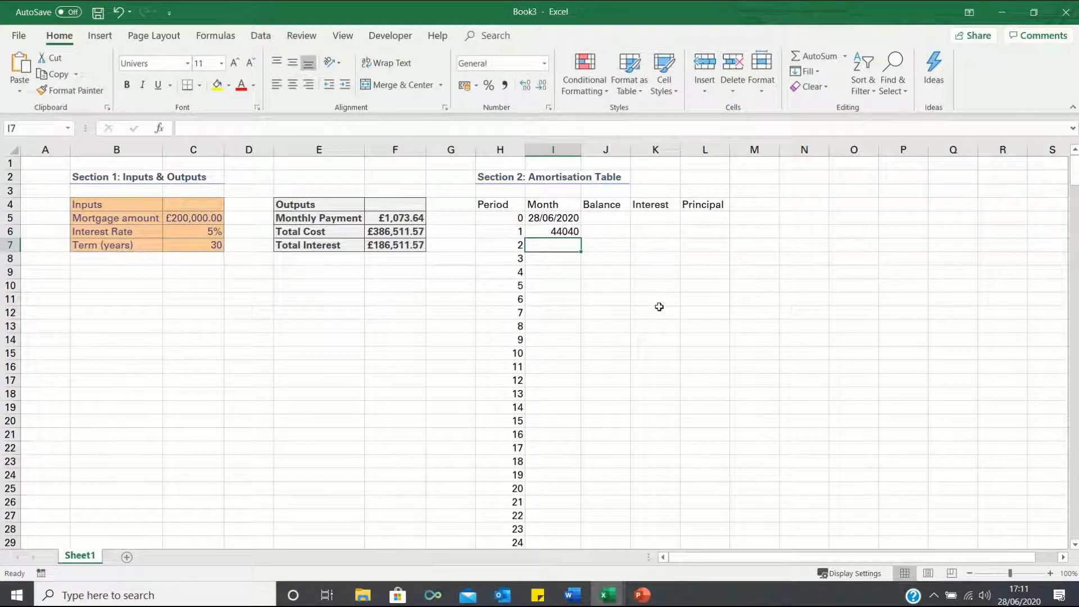
Step: Format I6 with the Date number format and fill its formula down the Month column
{"action": "key", "text": "Up"}
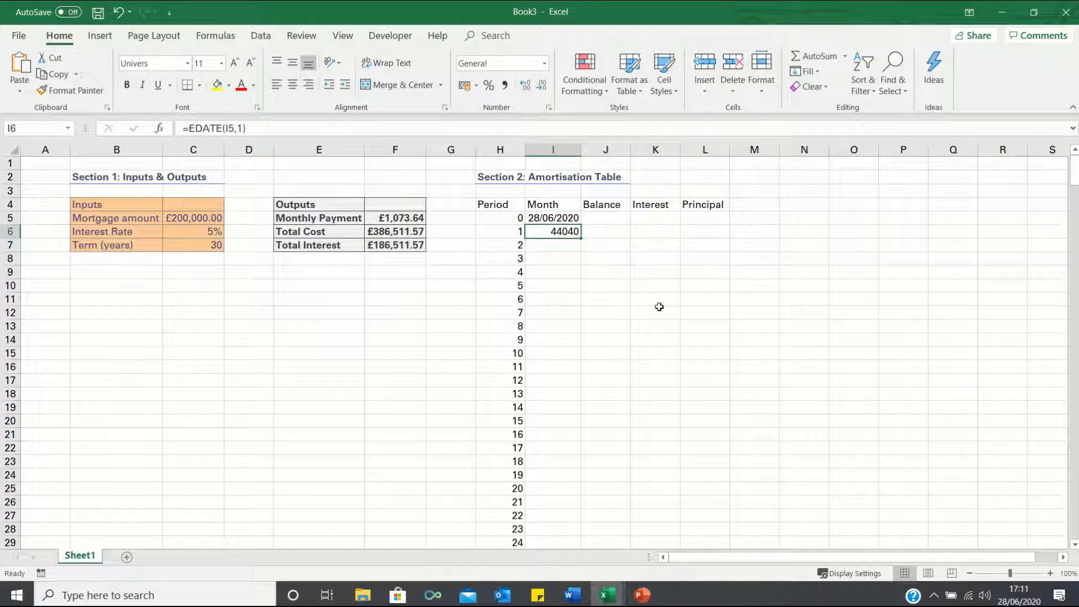
{"action": "key", "text": "ctrl+1"}
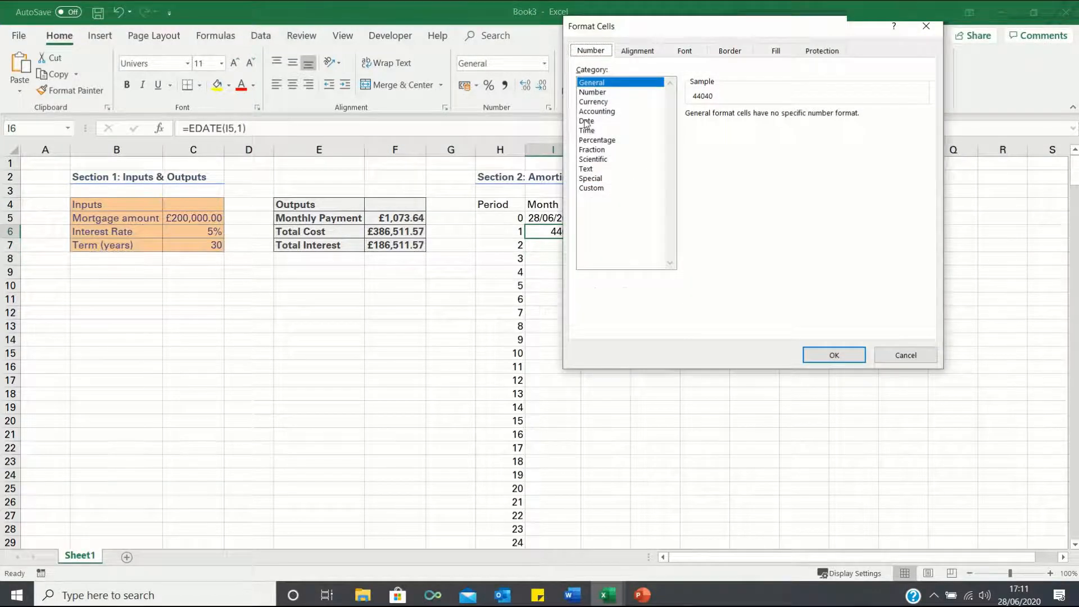
{"action": "left_click", "coordinate": [586, 122]}
{"action": "key", "text": "Return"}
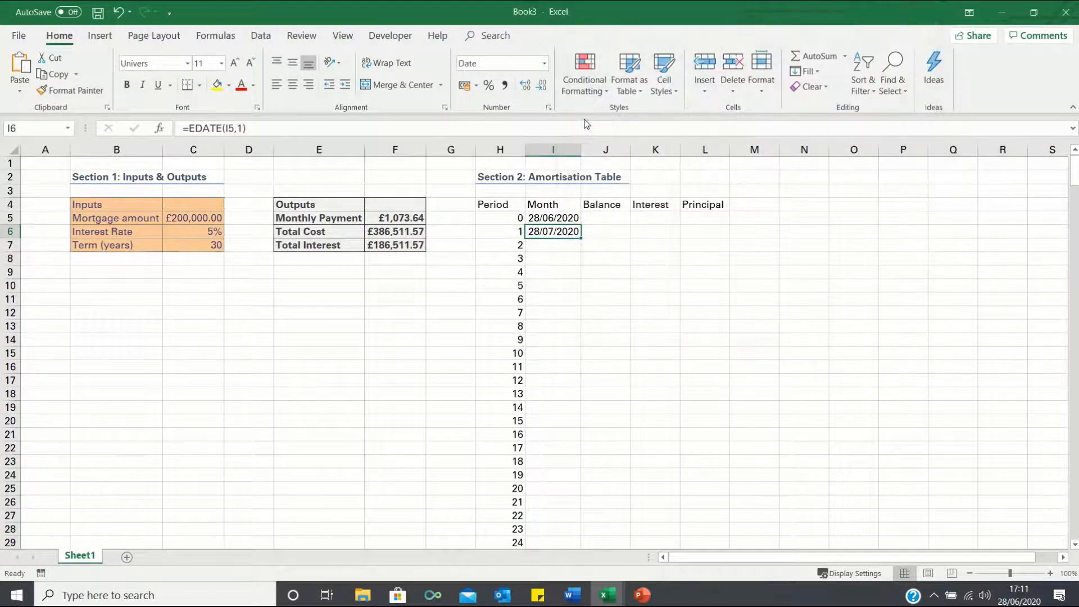
{"action": "double_click", "coordinate": [581, 238]}
Step: Link the opening balance in J5 to the mortgage amount with the formula =C5
{"action": "left_click", "coordinate": [591, 217]}
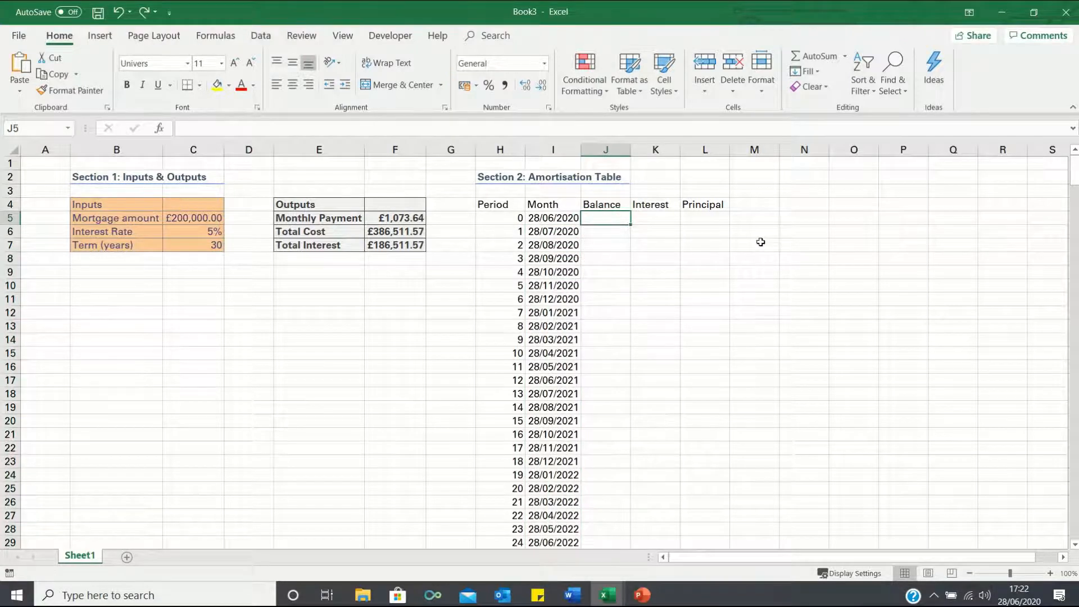
{"action": "type", "text": "="}
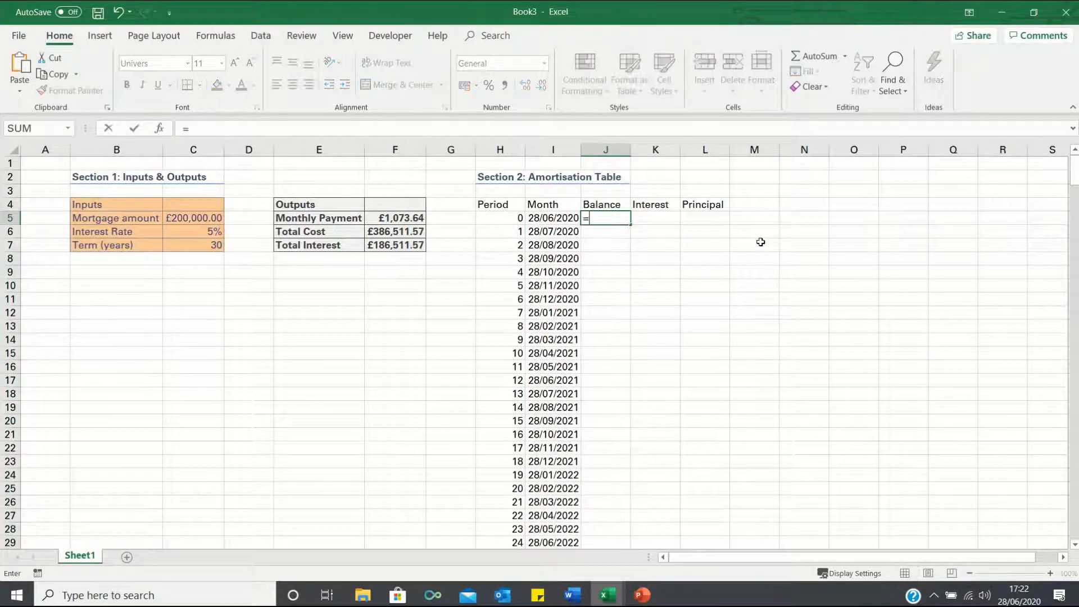
{"action": "key", "text": "Left"}
{"action": "key", "text": "Left"}
{"action": "key", "text": "Left"}
{"action": "key", "text": "Left"}
{"action": "key", "text": "Left"}
{"action": "key", "text": "Left"}
{"action": "key", "text": "Left"}
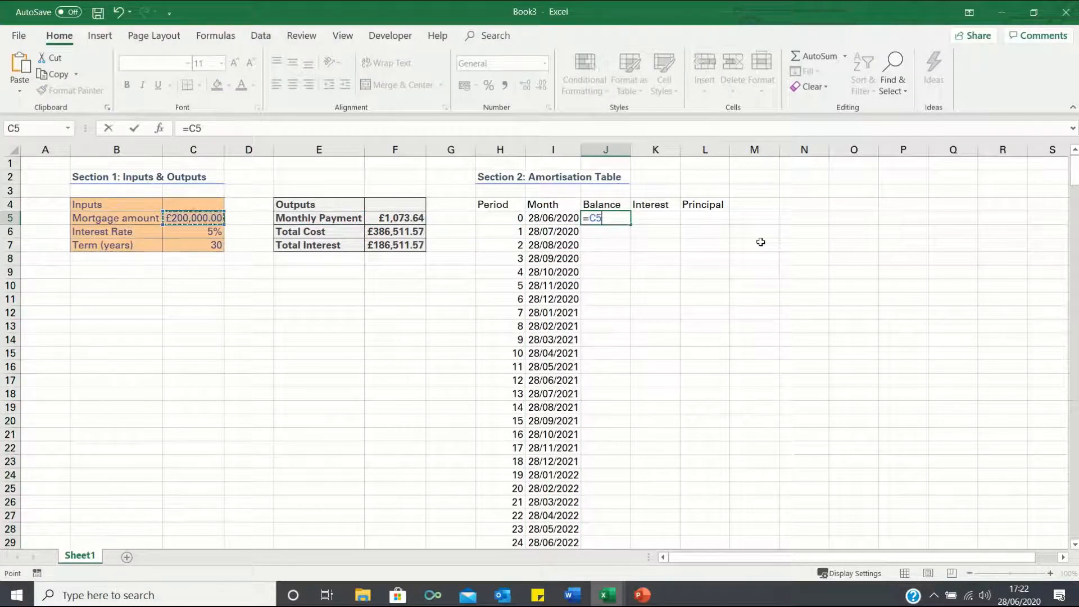
{"action": "key", "text": "Return"}
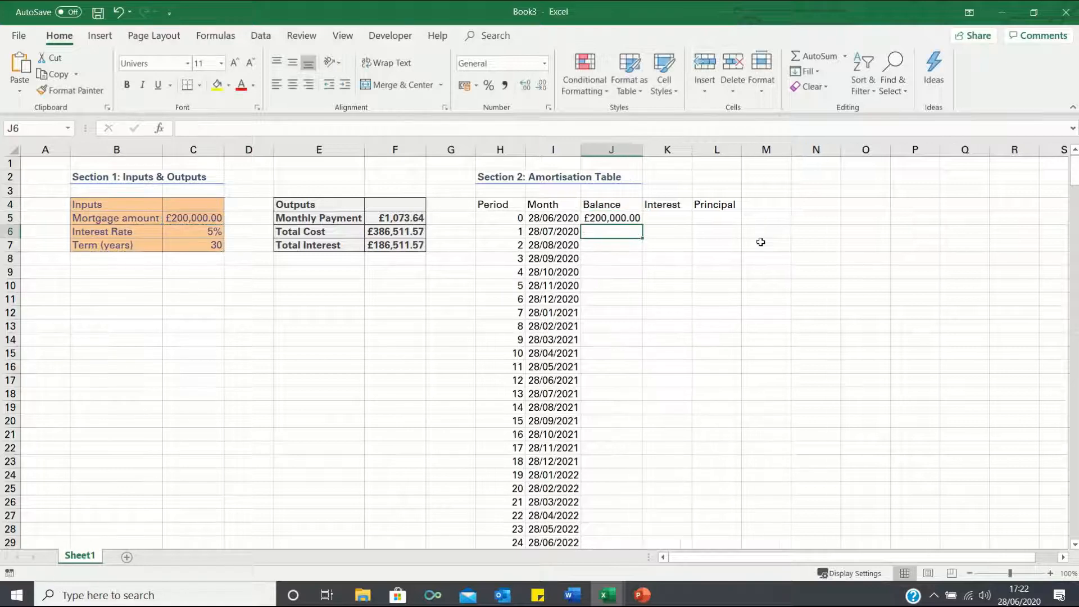
Step: Begin an IPMT formula in K6 with the absolute monthly rate $C$6/12 as its rate argument
{"action": "key", "text": "Right"}
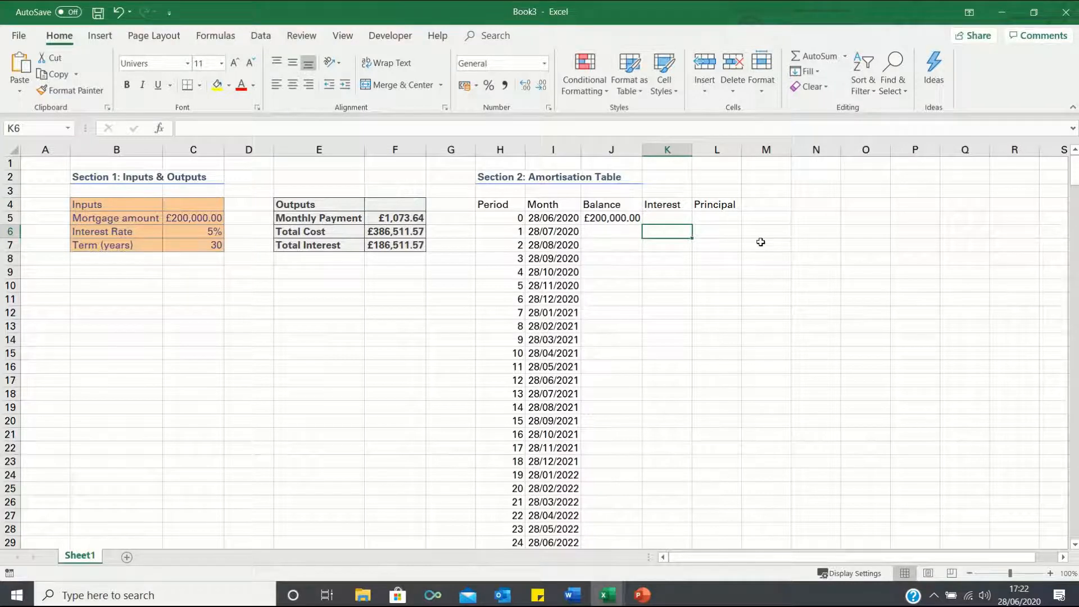
{"action": "type", "text": "=IPMT"}
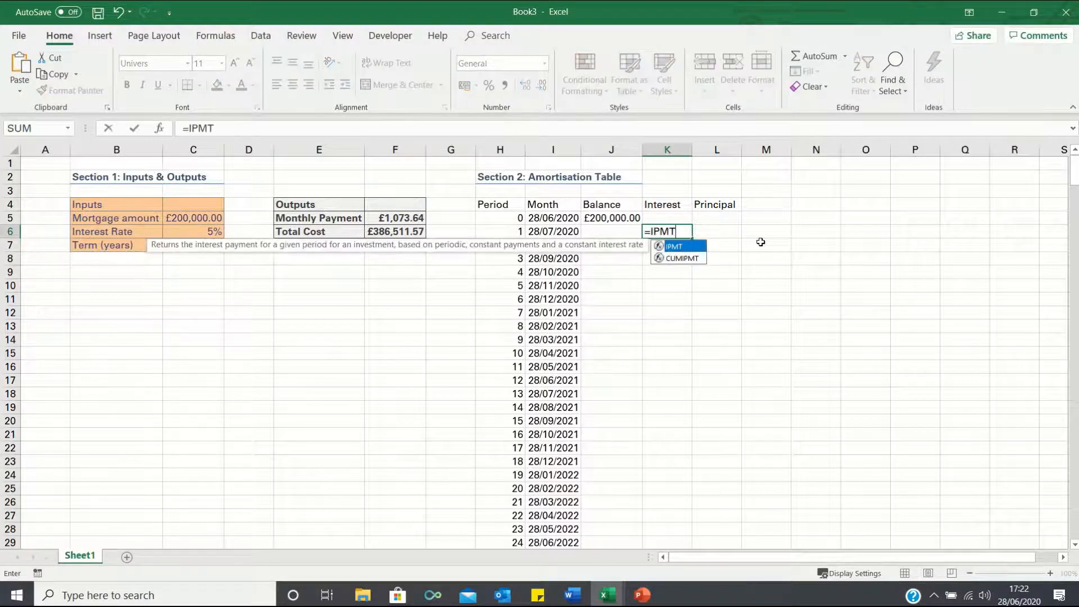
{"action": "type", "text": "("}
{"action": "key", "text": "Left"}
{"action": "key", "text": "Left"}
{"action": "key", "text": "Left"}
{"action": "key", "text": "Left"}
{"action": "key", "text": "Left"}
{"action": "key", "text": "Left"}
{"action": "key", "text": "Left"}
{"action": "key", "text": "Left"}
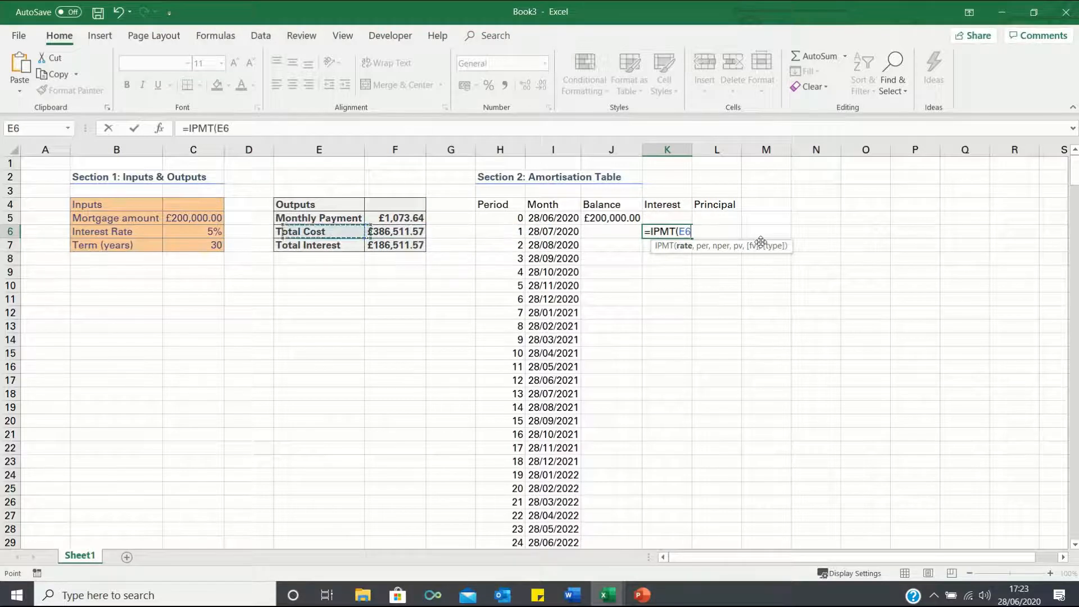
{"action": "type", "text": "/12,"}
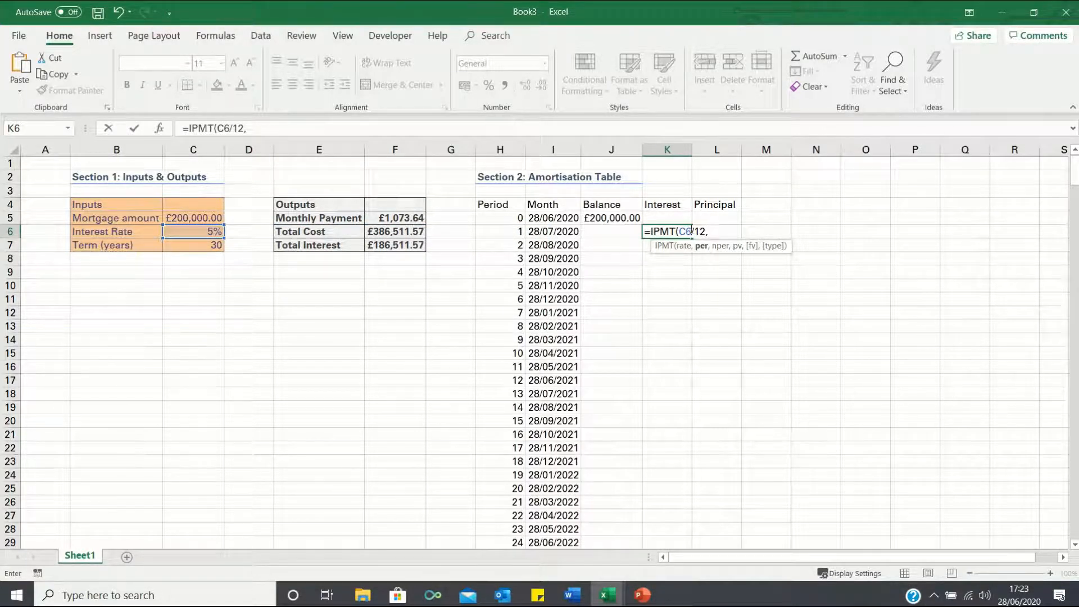
{"action": "left_click_drag", "start_coordinate": [692, 231], "coordinate": [682, 231]}
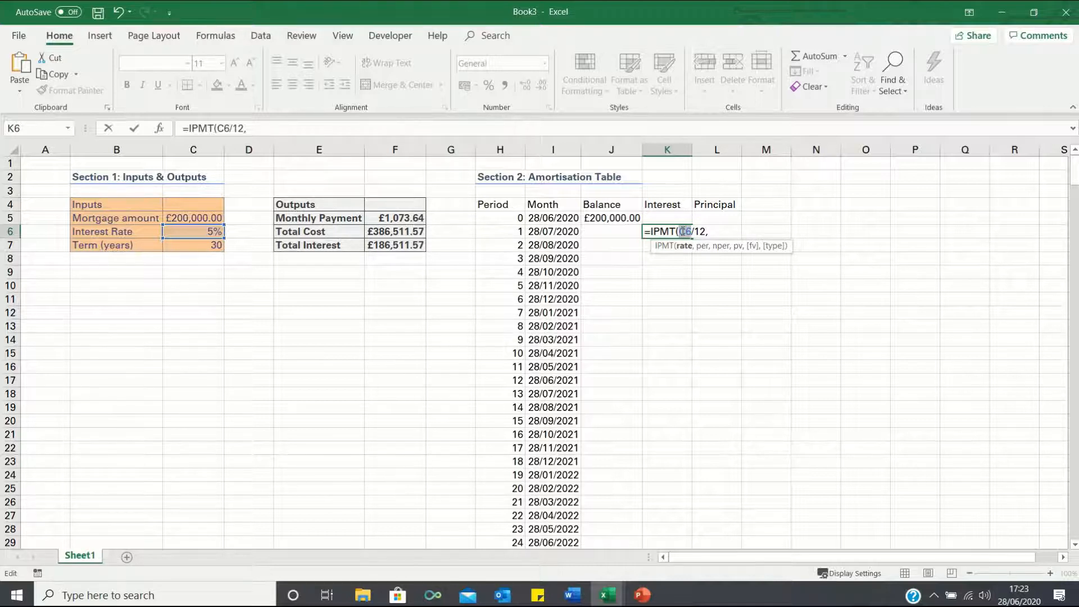
{"action": "key", "text": "F4"}
{"action": "left_click", "coordinate": [735, 232]}
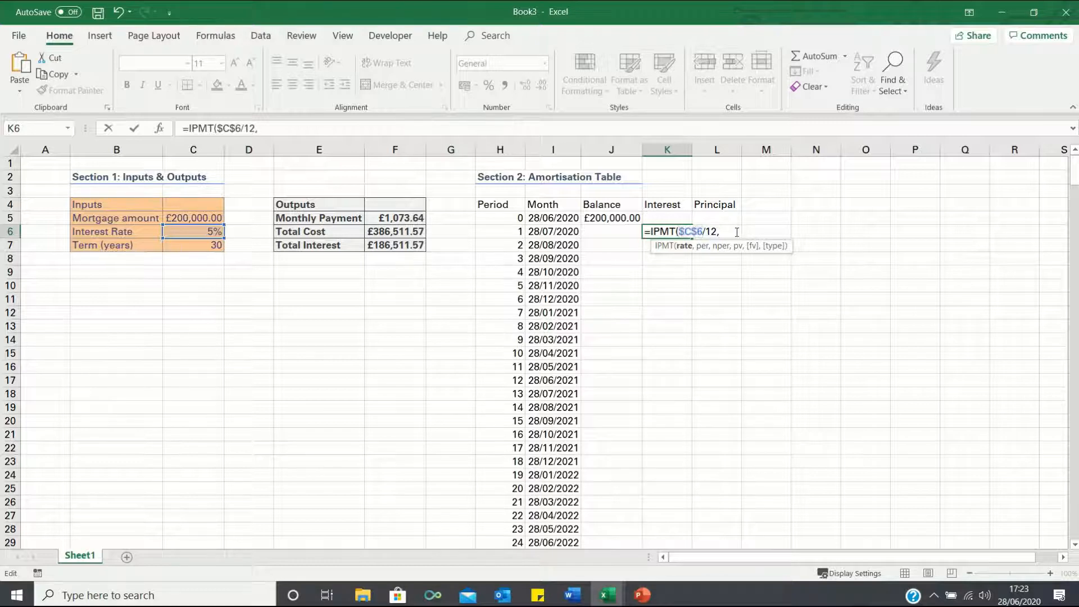
Step: Complete the K6 interest formula with period H6, term $C$7*12 and present value $C$5, negated as =-IPMT(...)
{"action": "left_click", "coordinate": [519, 231]}
{"action": "type", "text": ","}
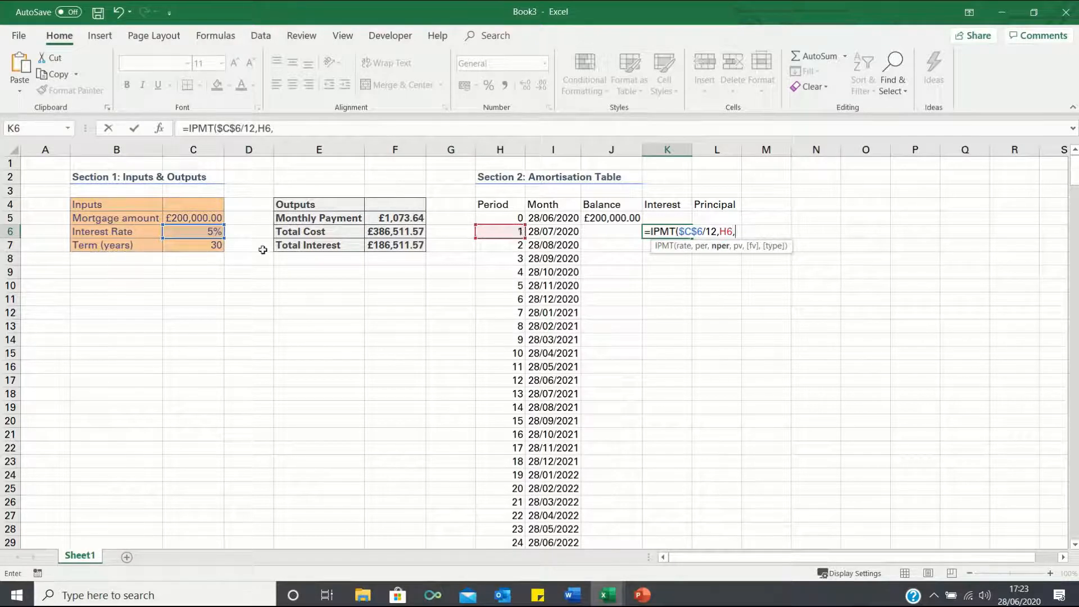
{"action": "left_click", "coordinate": [215, 246]}
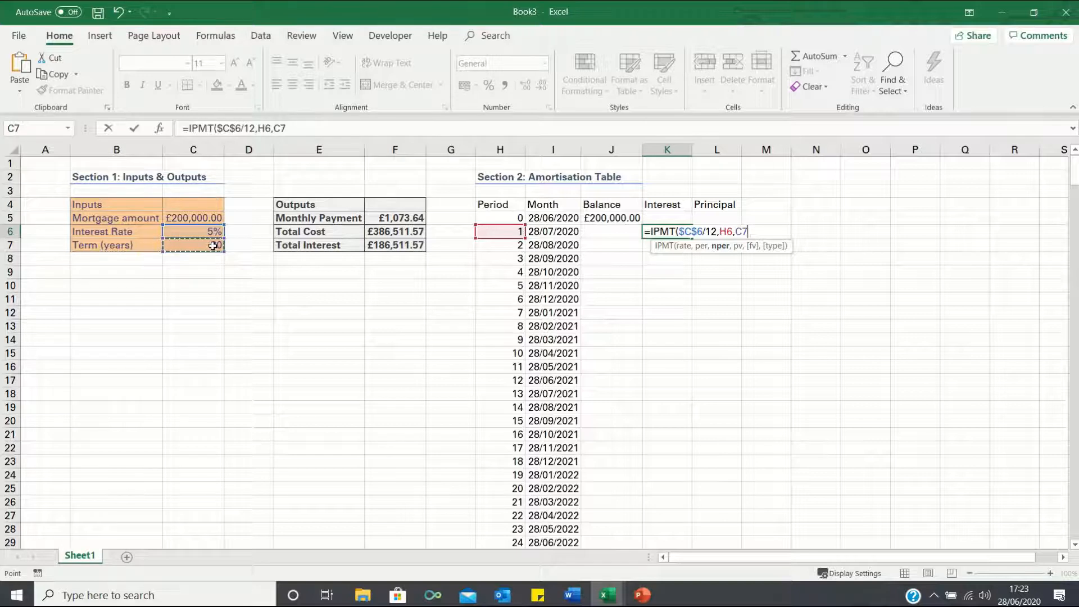
{"action": "key", "text": "F4"}
{"action": "type", "text": "*12,"}
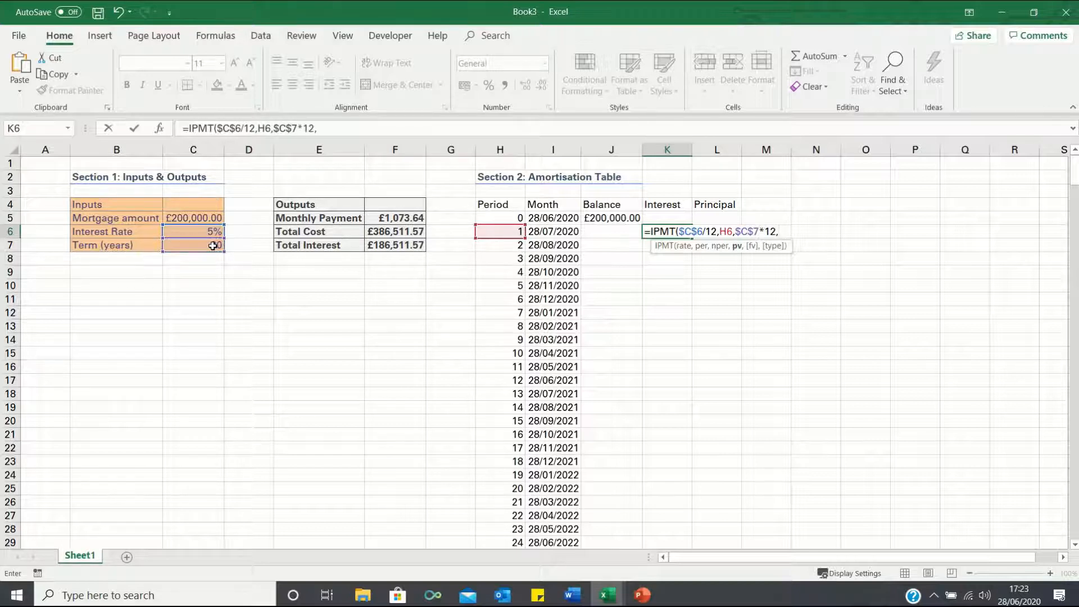
{"action": "left_click", "coordinate": [186, 217]}
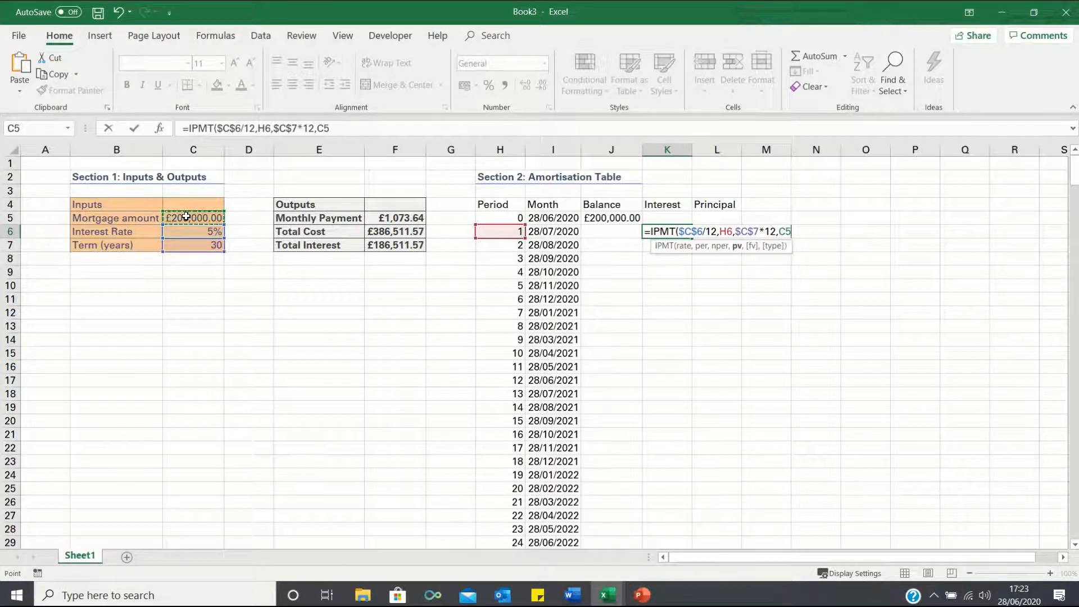
{"action": "key", "text": "F4"}
{"action": "type", "text": ")"}
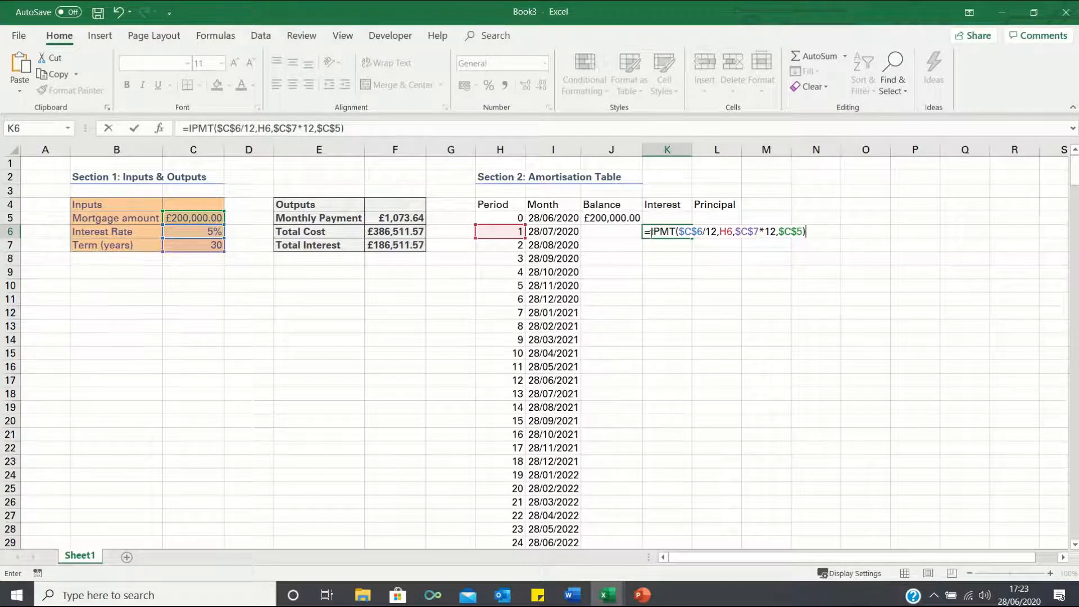
{"action": "left_click", "coordinate": [650, 232]}
{"action": "type", "text": "-"}
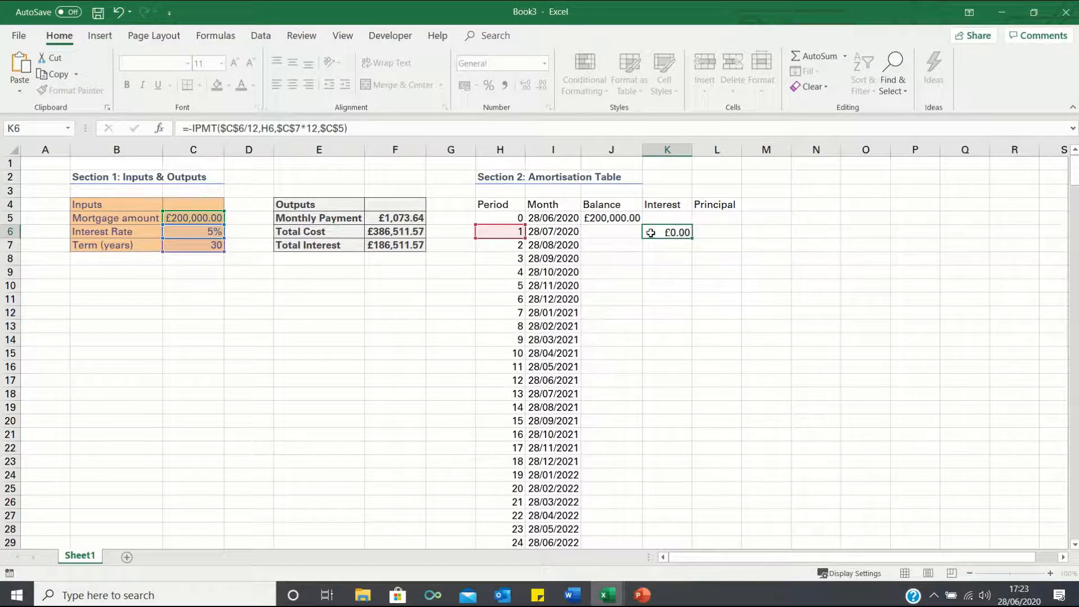
{"action": "key", "text": "Return"}
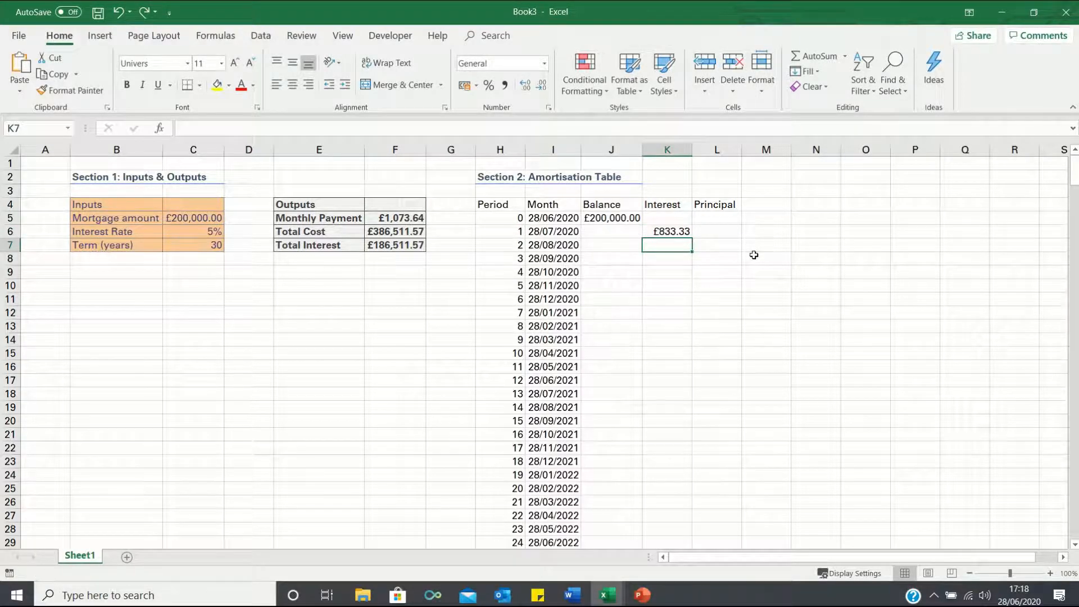
Step: Copy the interest formula's text from K6 into L6 in the Principal column, keeping its cell references the same
{"action": "key", "text": "Up"}
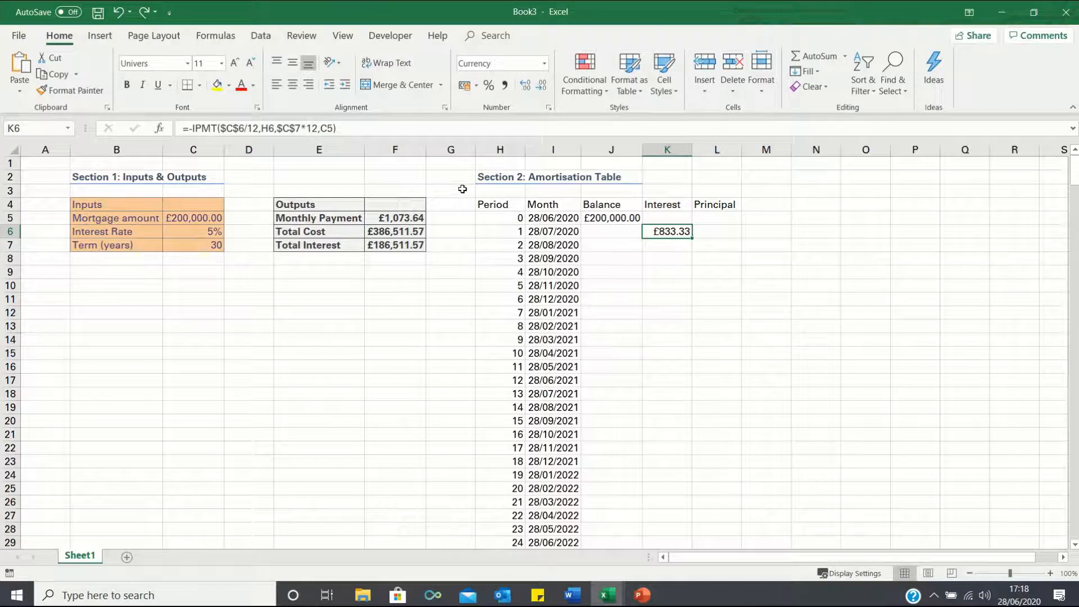
{"action": "left_click_drag", "start_coordinate": [385, 132], "coordinate": [181, 128]}
{"action": "key", "text": "ctrl+c"}
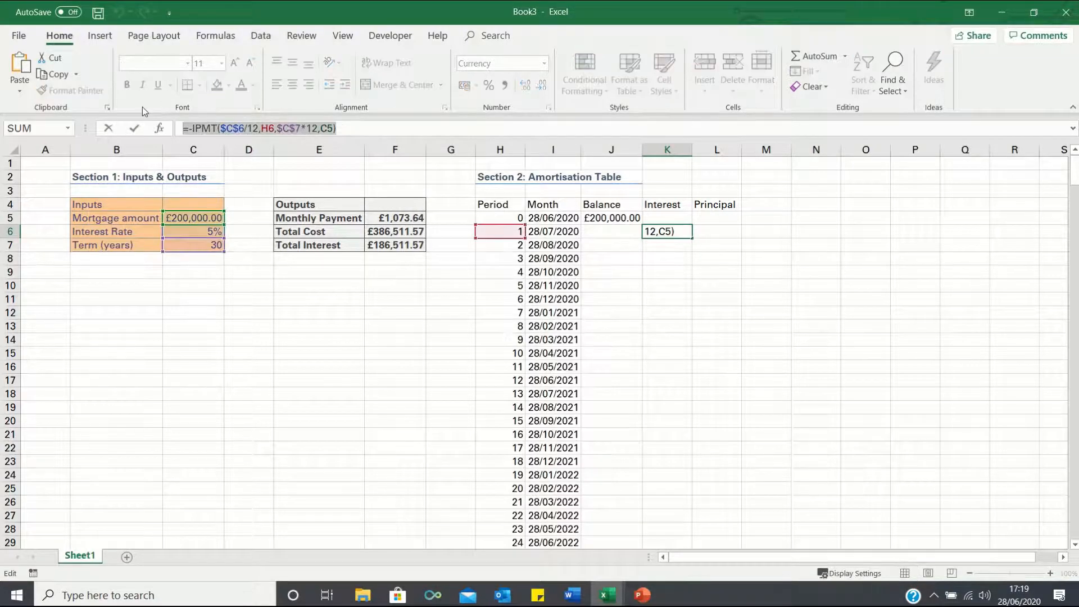
{"action": "key", "text": "Return"}
{"action": "key", "text": "Right"}
{"action": "key", "text": "Up"}
{"action": "key", "text": "ctrl+v"}
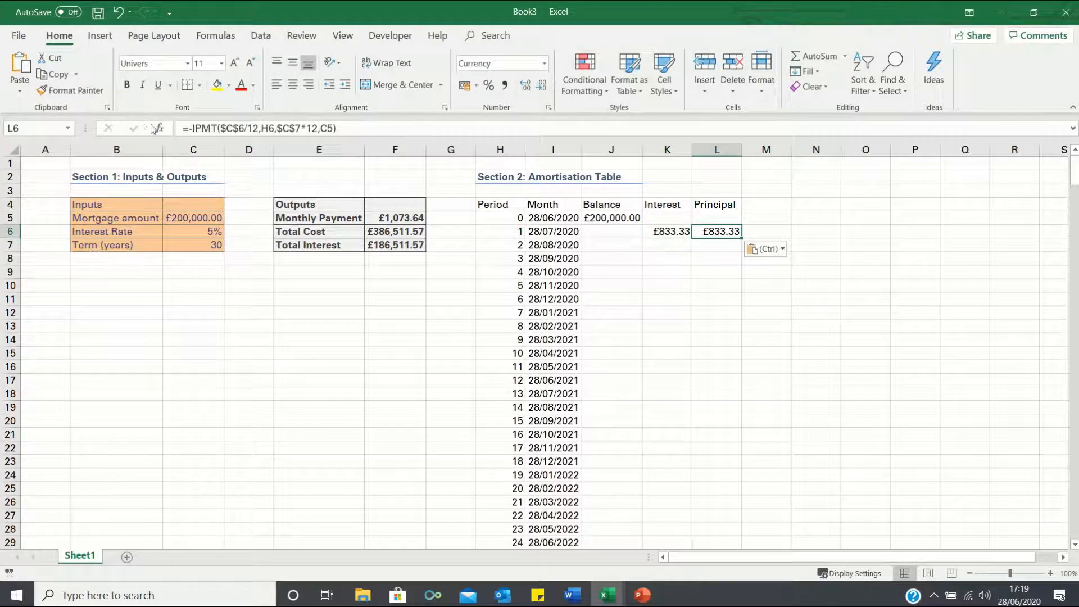
Step: Change the function in the L6 formula from IPMT to PPMT
{"action": "left_click", "coordinate": [197, 131]}
{"action": "key", "text": "BackSpace"}
{"action": "type", "text": "P"}
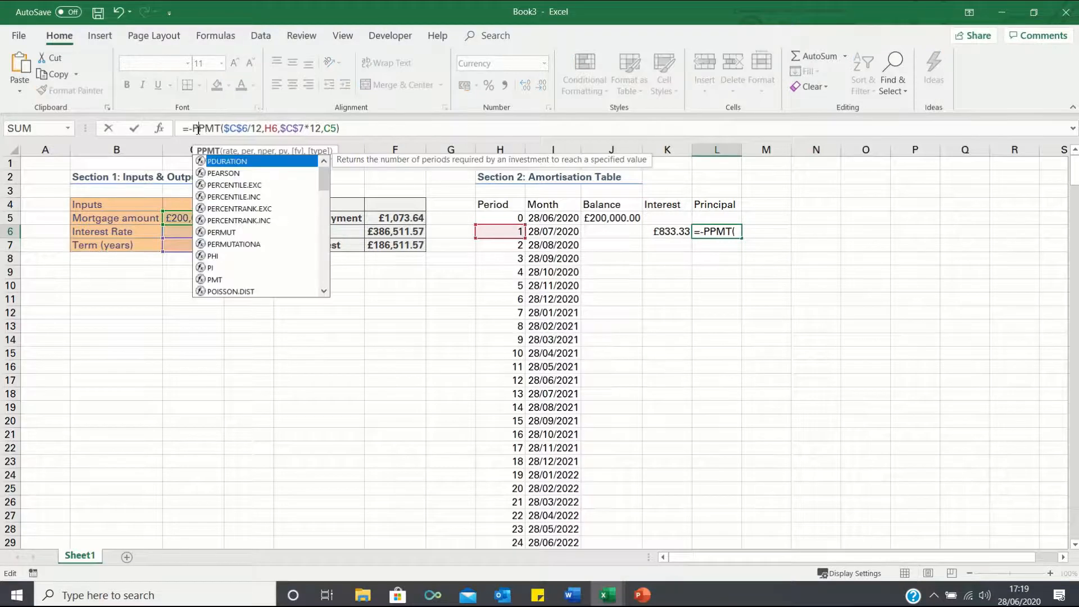
{"action": "key", "text": "Return"}
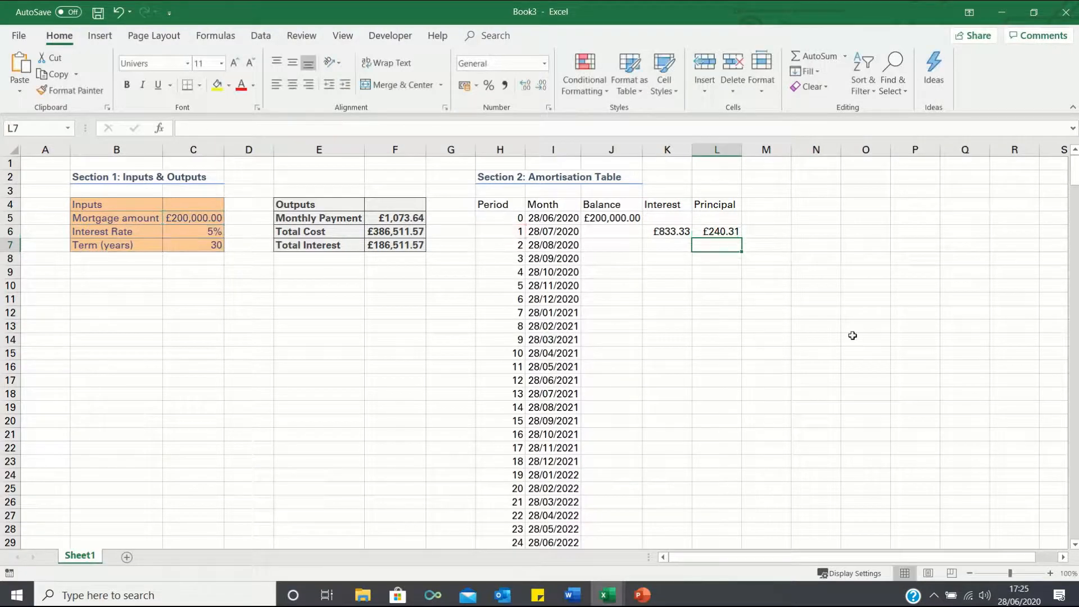
Step: Enter =J5-L6 in J6 to subtract the period's principal from the previous balance
{"action": "key", "text": "Left"}
{"action": "key", "text": "Left"}
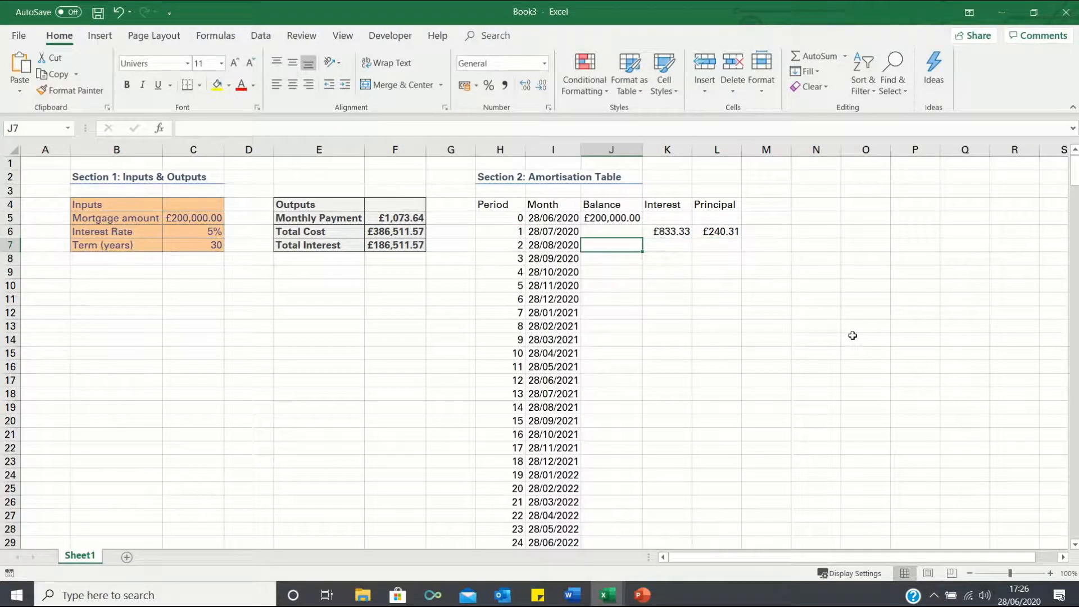
{"action": "key", "text": "Up"}
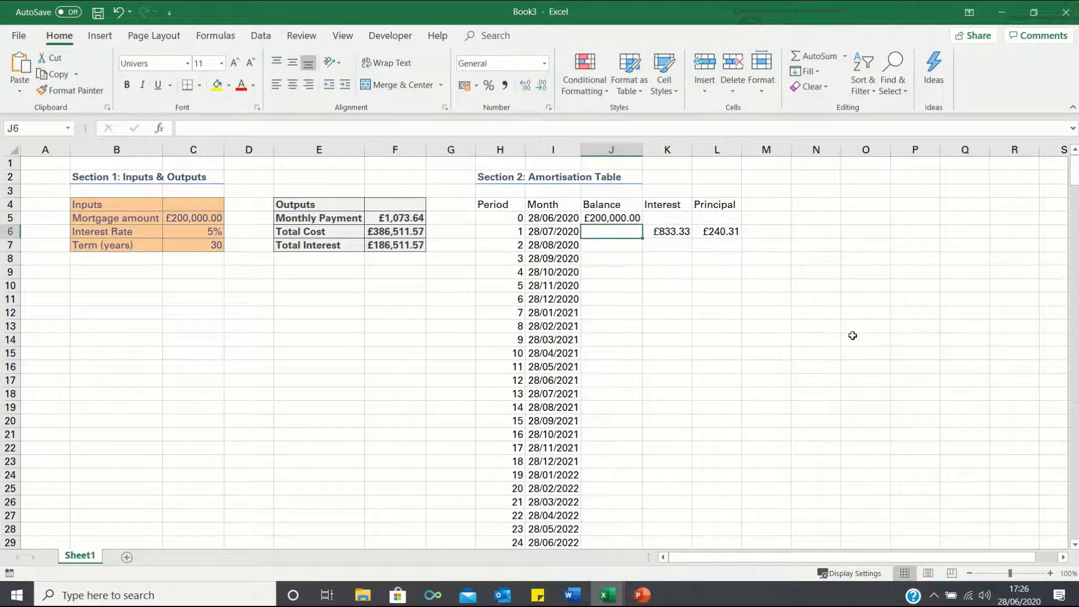
{"action": "type", "text": "="}
{"action": "key", "text": "Up"}
{"action": "type", "text": "-"}
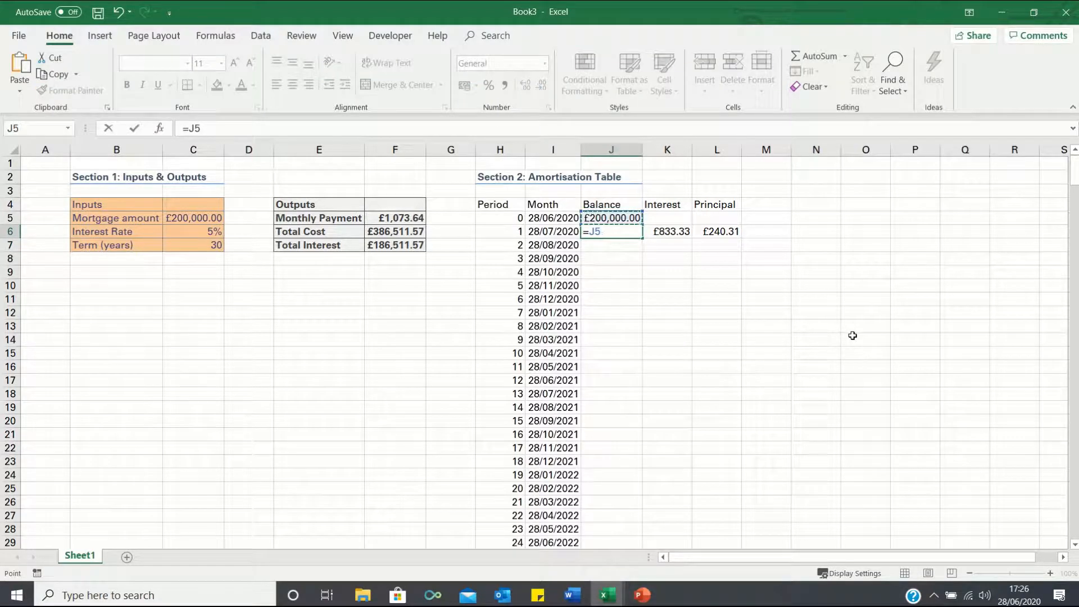
{"action": "key", "text": "Right"}
{"action": "key", "text": "Right"}
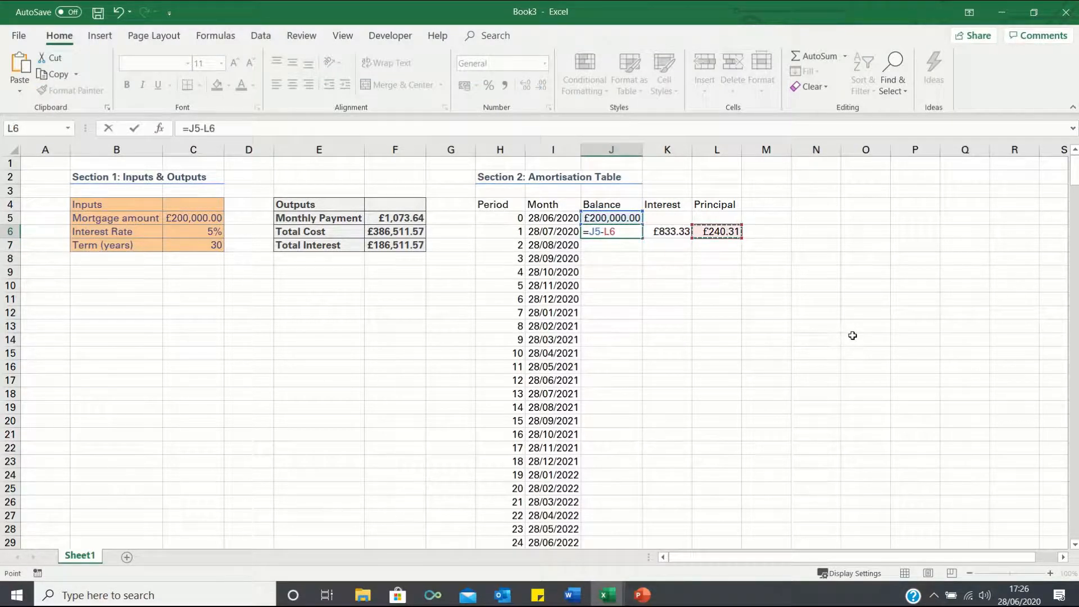
{"action": "key", "text": "Return"}
Step: Fill the J6:L6 balance, interest and principal formulas down the table and check the last row's balance
{"action": "key", "text": "Up"}
{"action": "key", "text": "shift+Right"}
{"action": "key", "text": "shift+Right"}
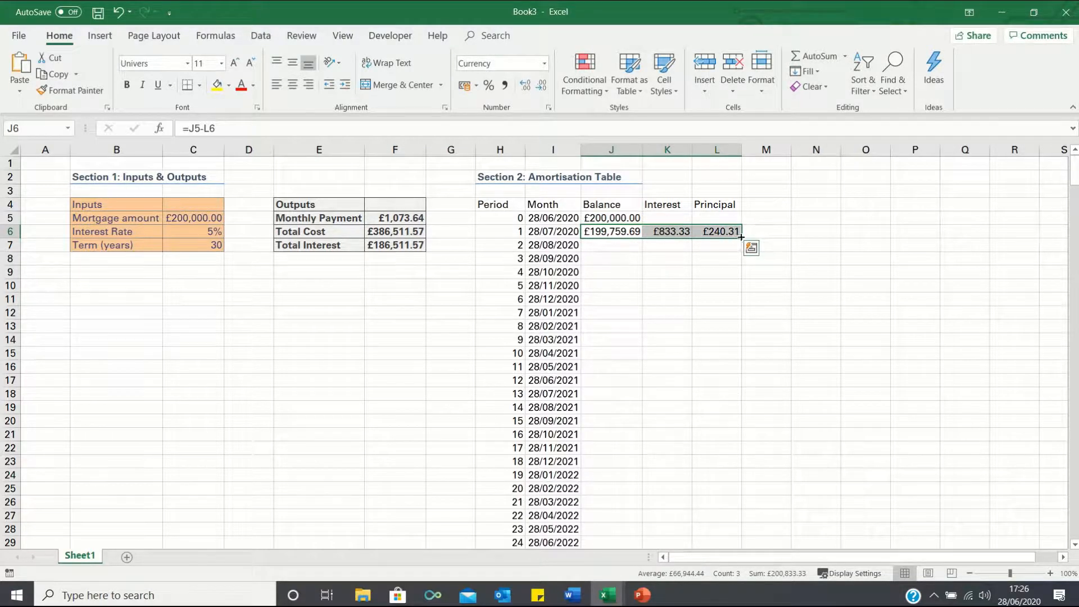
{"action": "double_click", "coordinate": [737, 238]}
{"action": "left_click", "coordinate": [637, 217]}
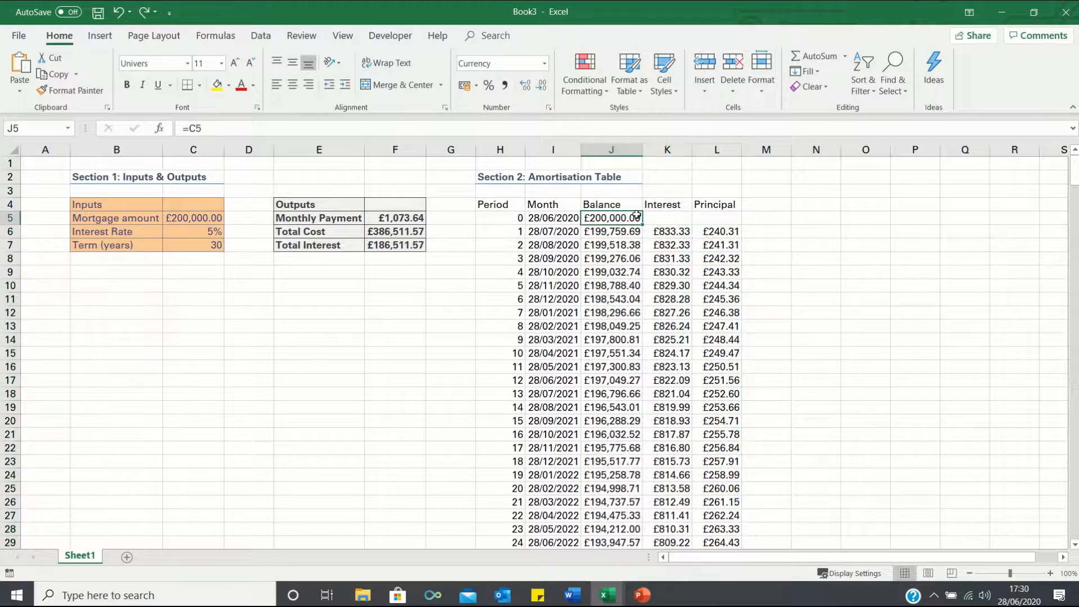
{"action": "key", "text": "ctrl+Down"}
{"action": "scroll", "coordinate": [707, 386], "scroll_direction": "down", "scroll_amount": 3}
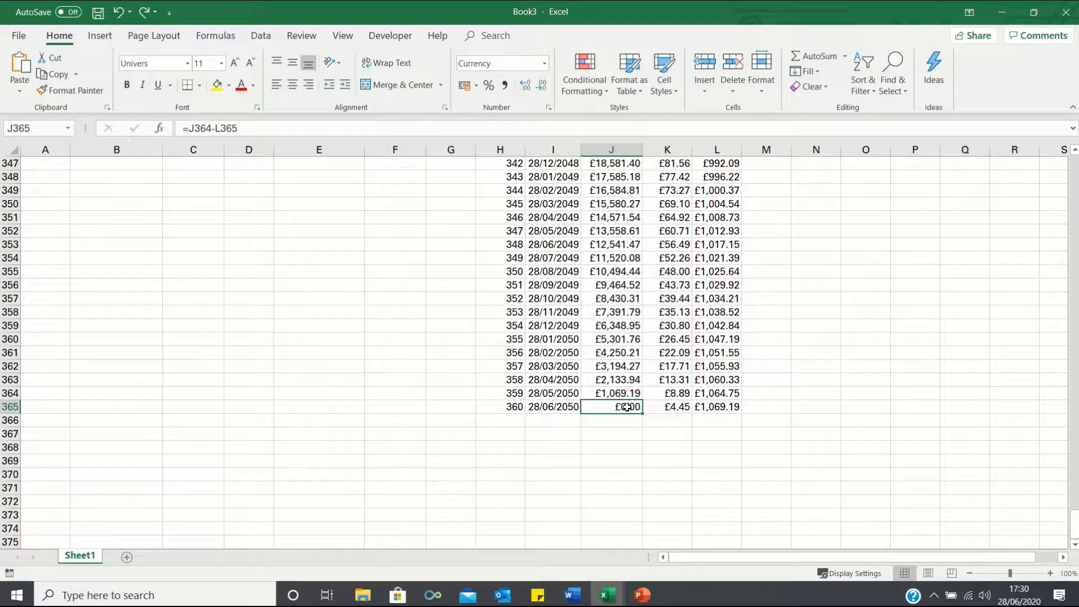
{"action": "key", "text": "ctrl+Up"}
{"action": "key", "text": "ctrl+Up"}
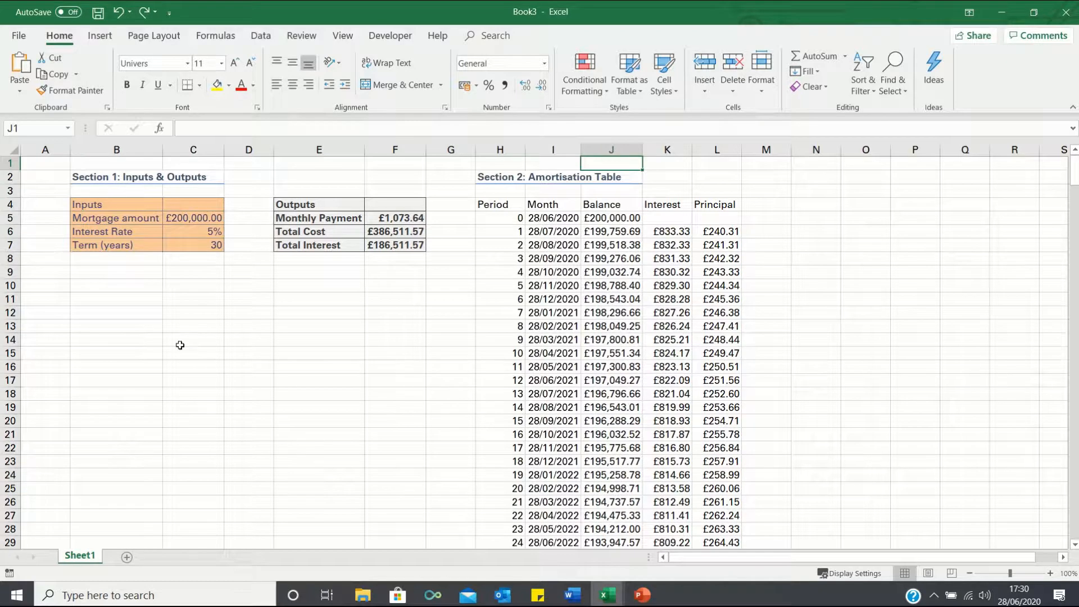
Step: Set the mortgage term in C7 to 35 years and check the balance in the table's last row
{"action": "left_click", "coordinate": [203, 248]}
{"action": "type", "text": "35"}
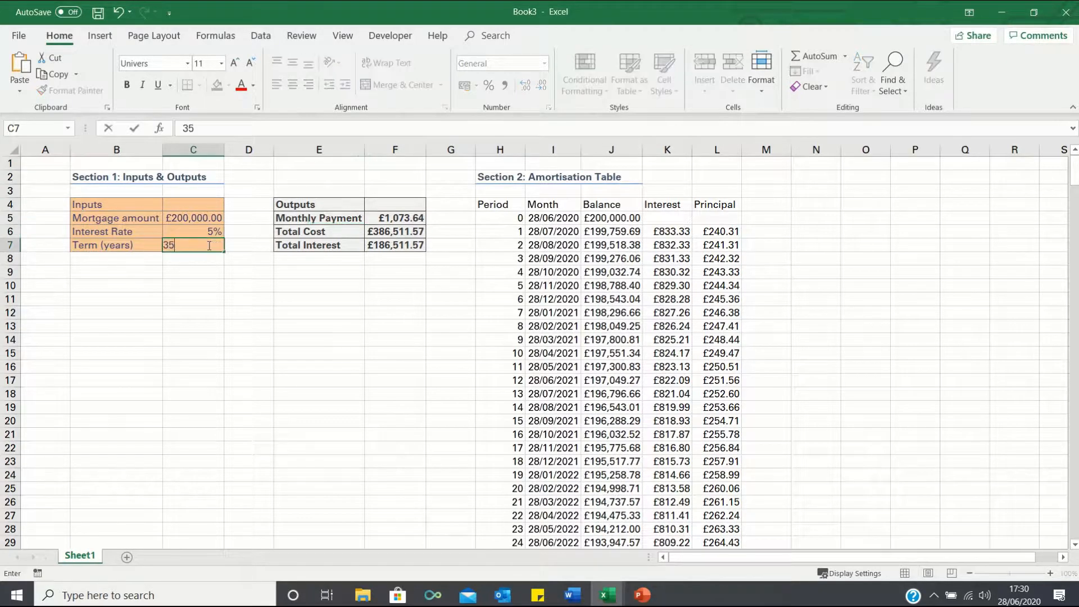
{"action": "key", "text": "Return"}
{"action": "left_click", "coordinate": [620, 340]}
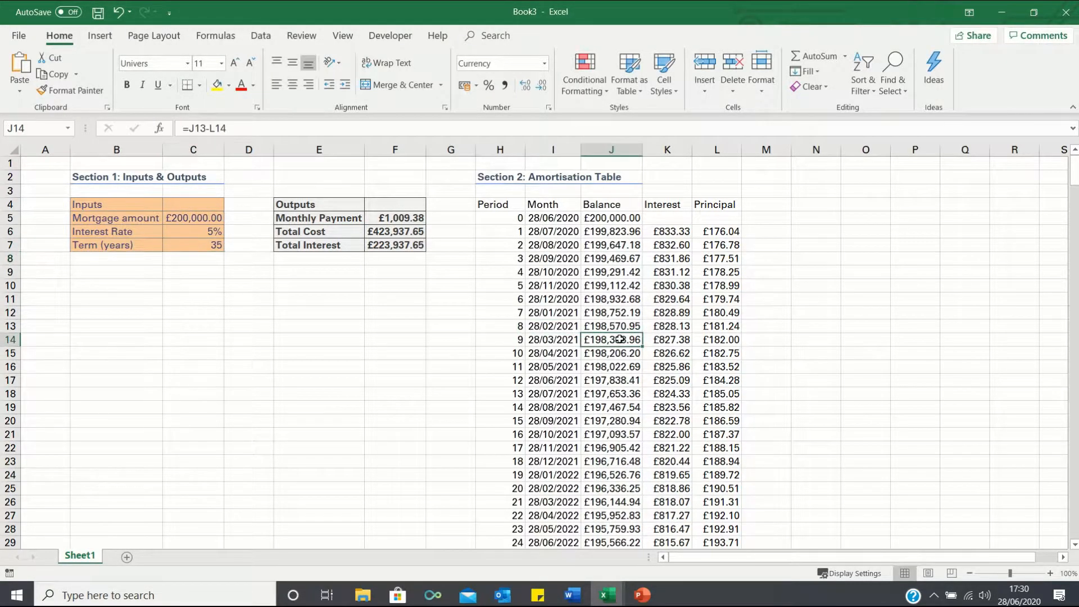
{"action": "key", "text": "ctrl+Down"}
{"action": "scroll", "coordinate": [645, 516], "scroll_direction": "down", "scroll_amount": 1}
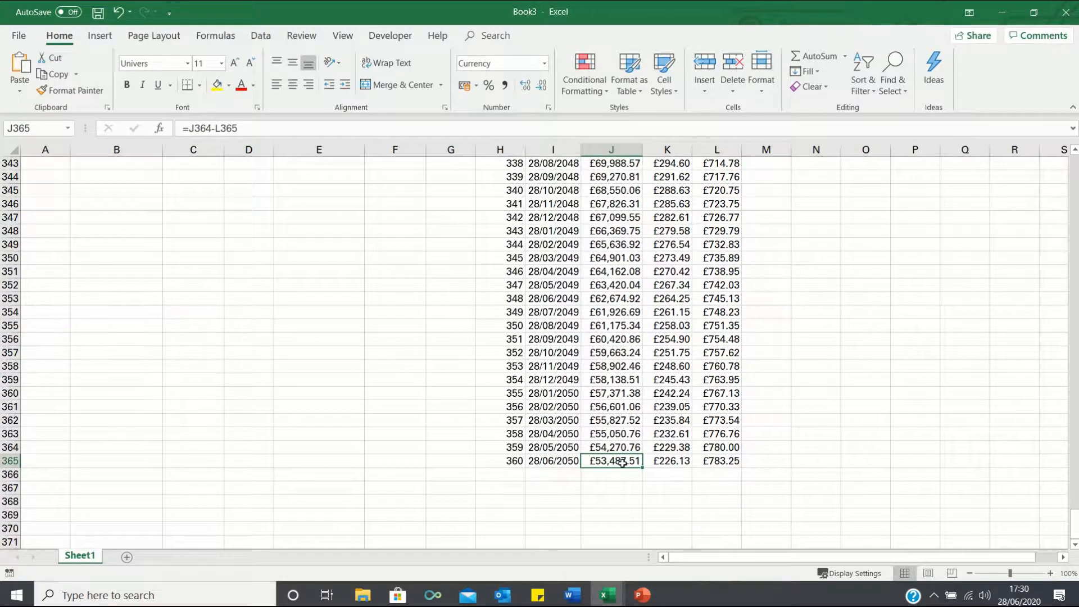
{"action": "key", "text": "ctrl+Up"}
{"action": "key", "text": "ctrl+Up"}
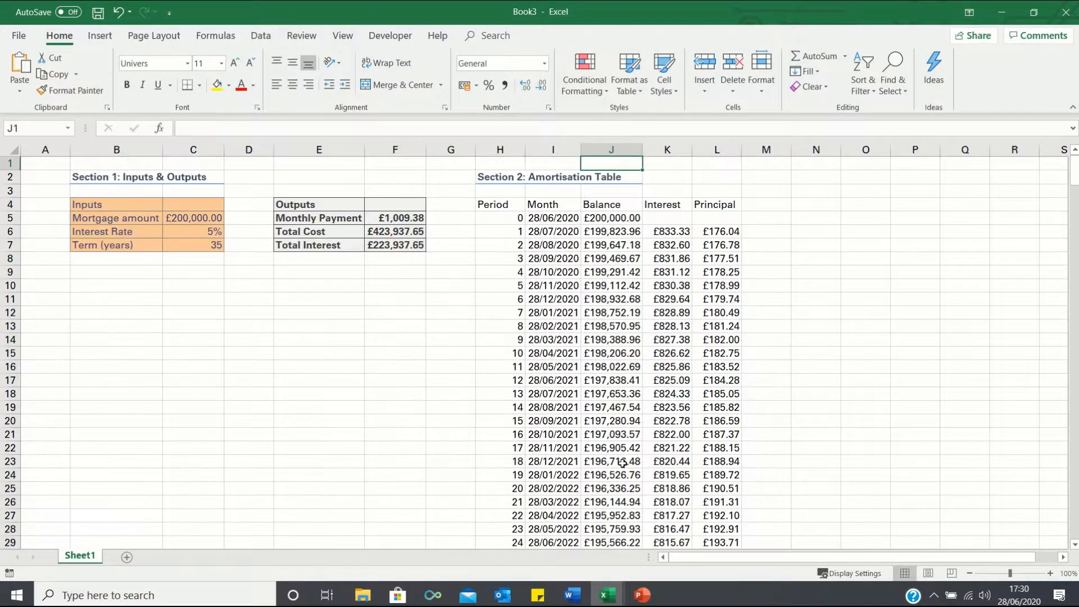